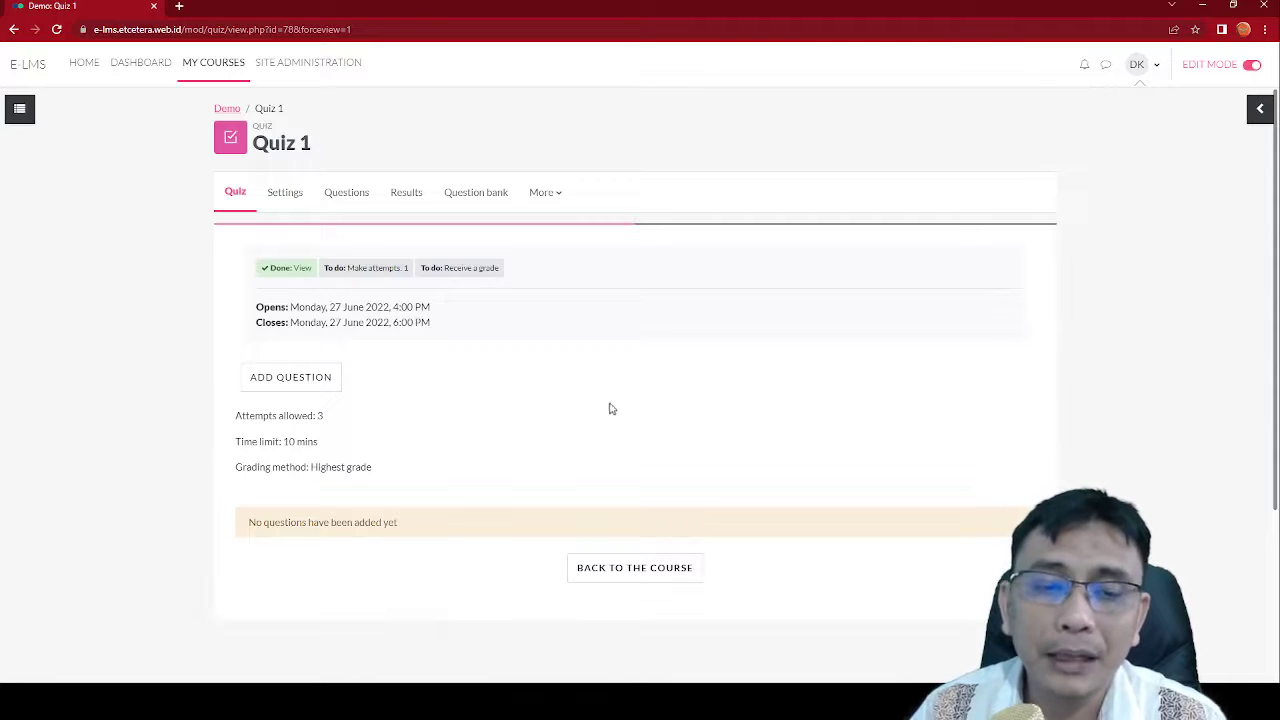
Open the question editor for Quiz 1 and save its maximum grade as 100
left_click(291, 377)
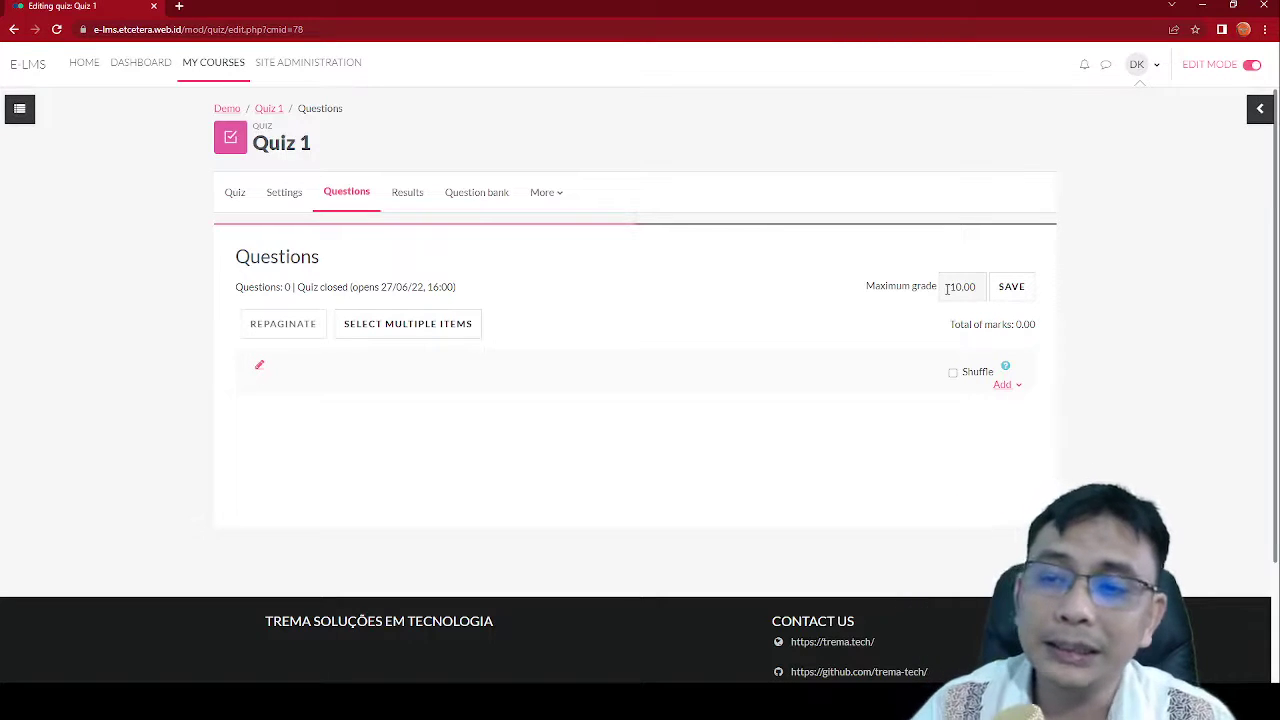
left_click_drag(946, 288, 983, 288)
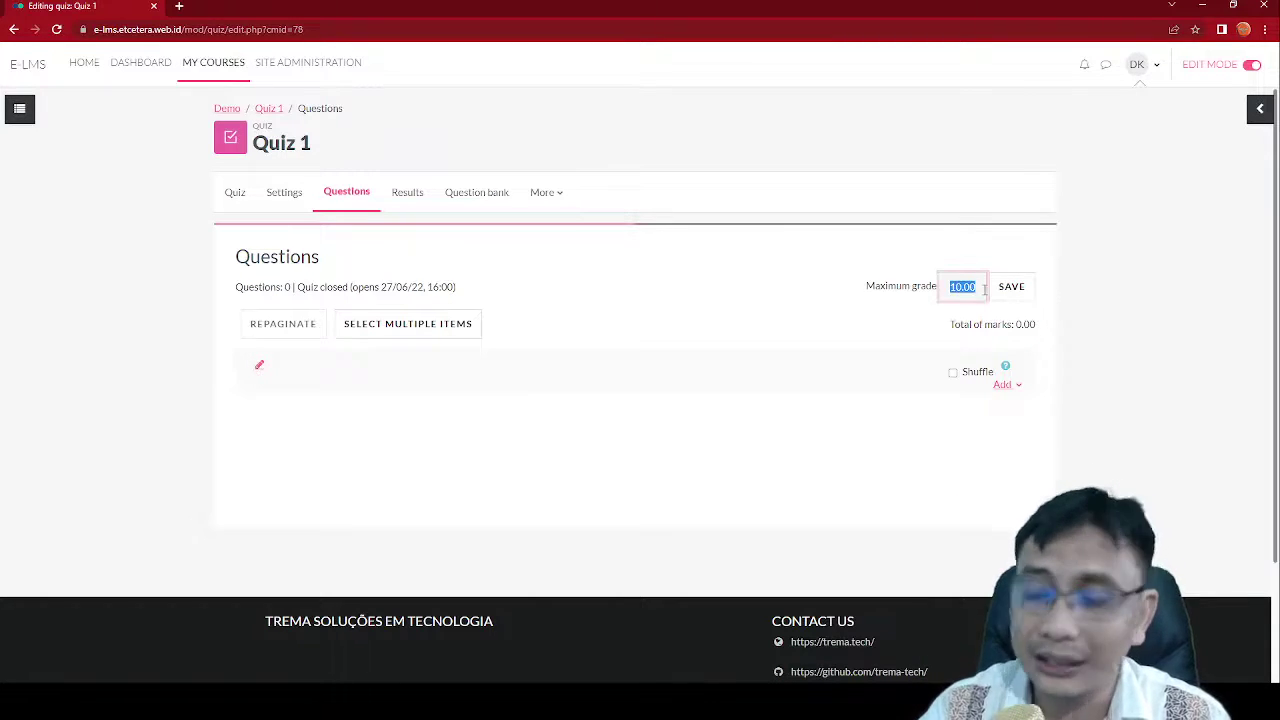
type("100")
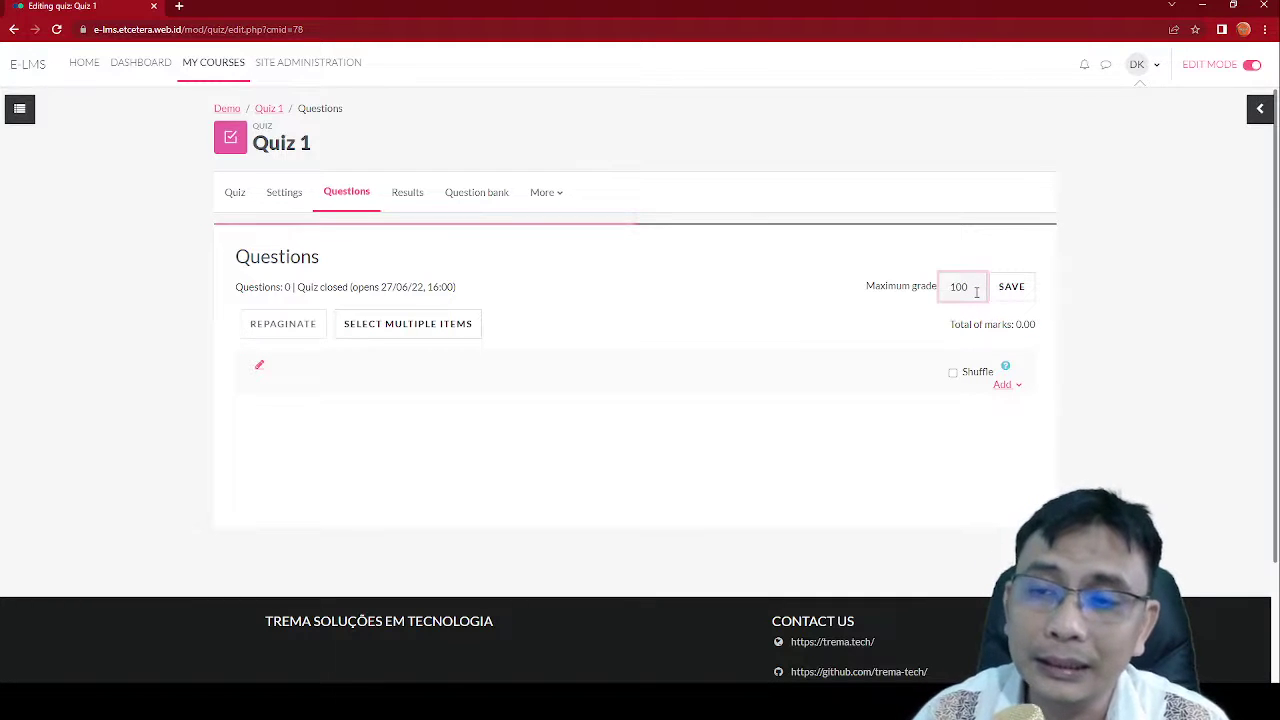
left_click(1012, 287)
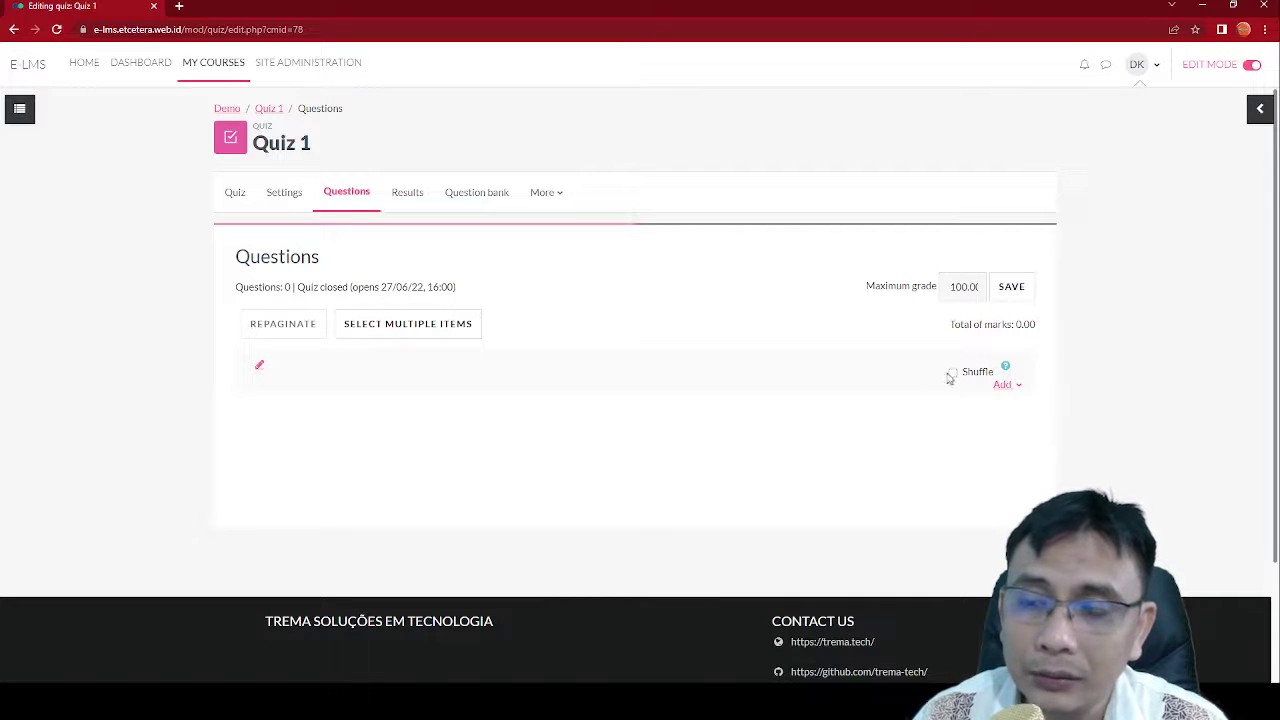
Start a new Multiple choice question in the quiz
left_click(1018, 386)
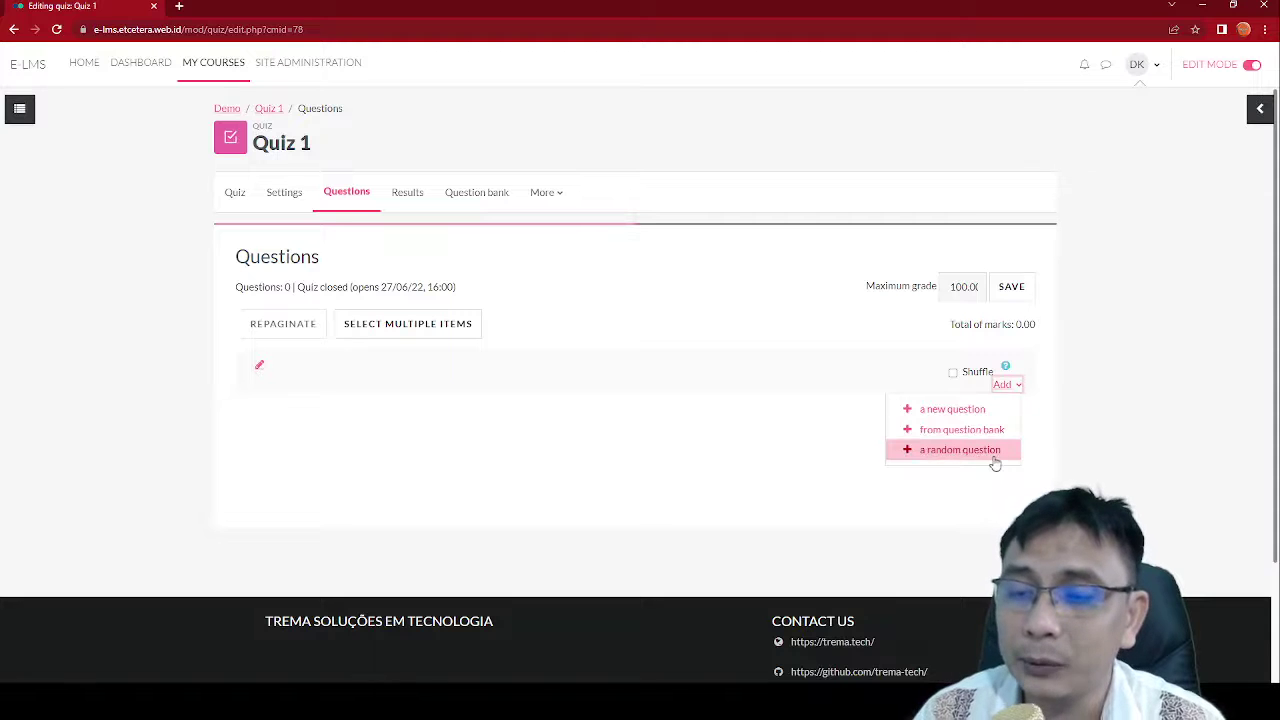
left_click(951, 412)
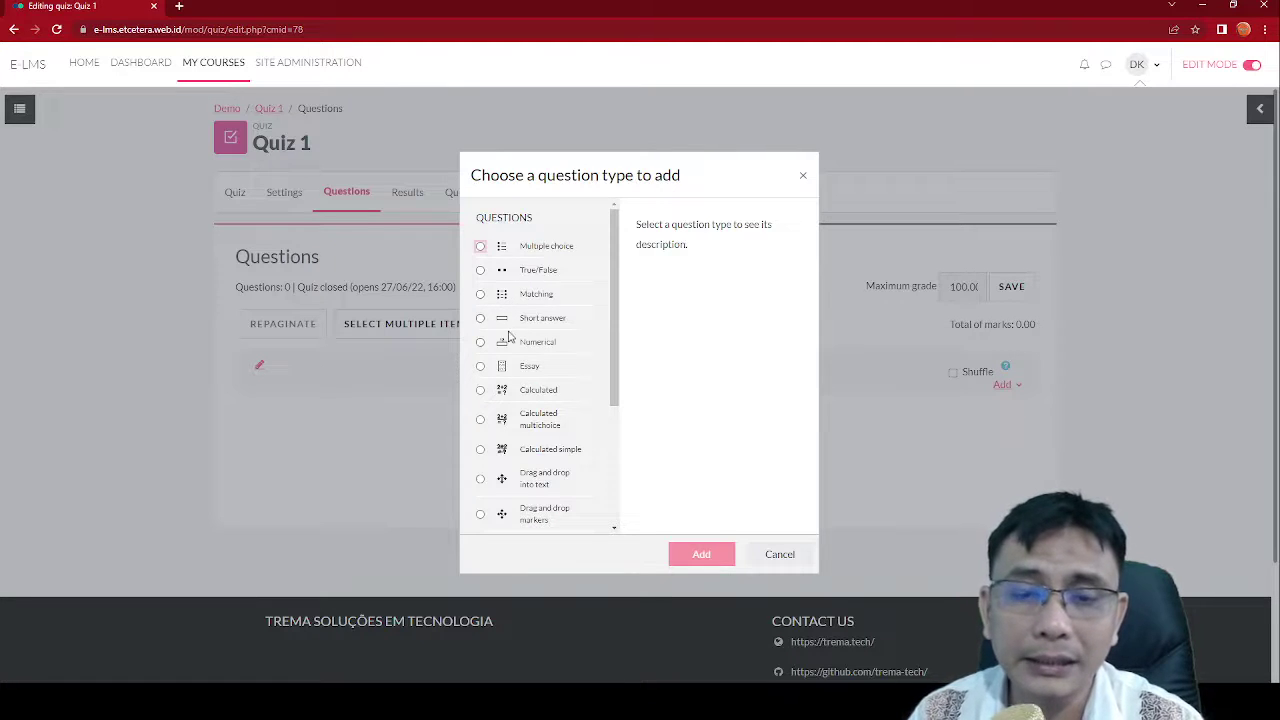
scroll(511, 337, "down", 1)
scroll(511, 337, "down", 1)
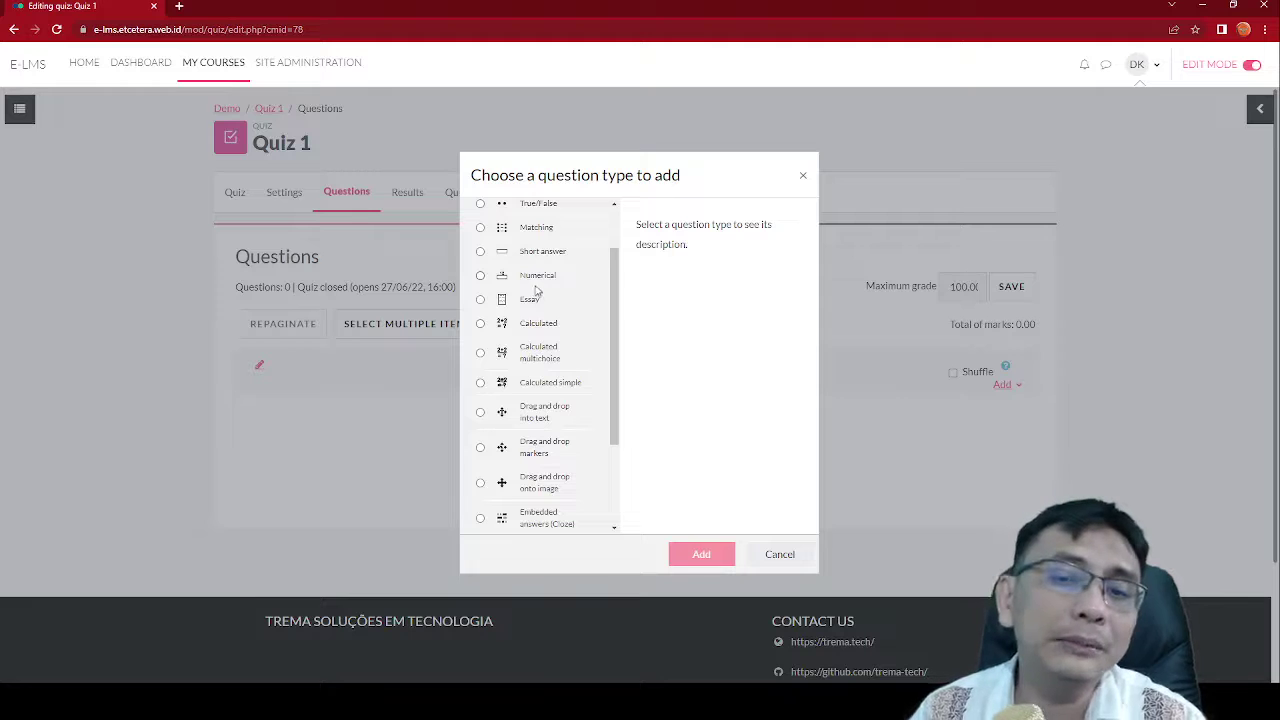
scroll(516, 315, "down", 5)
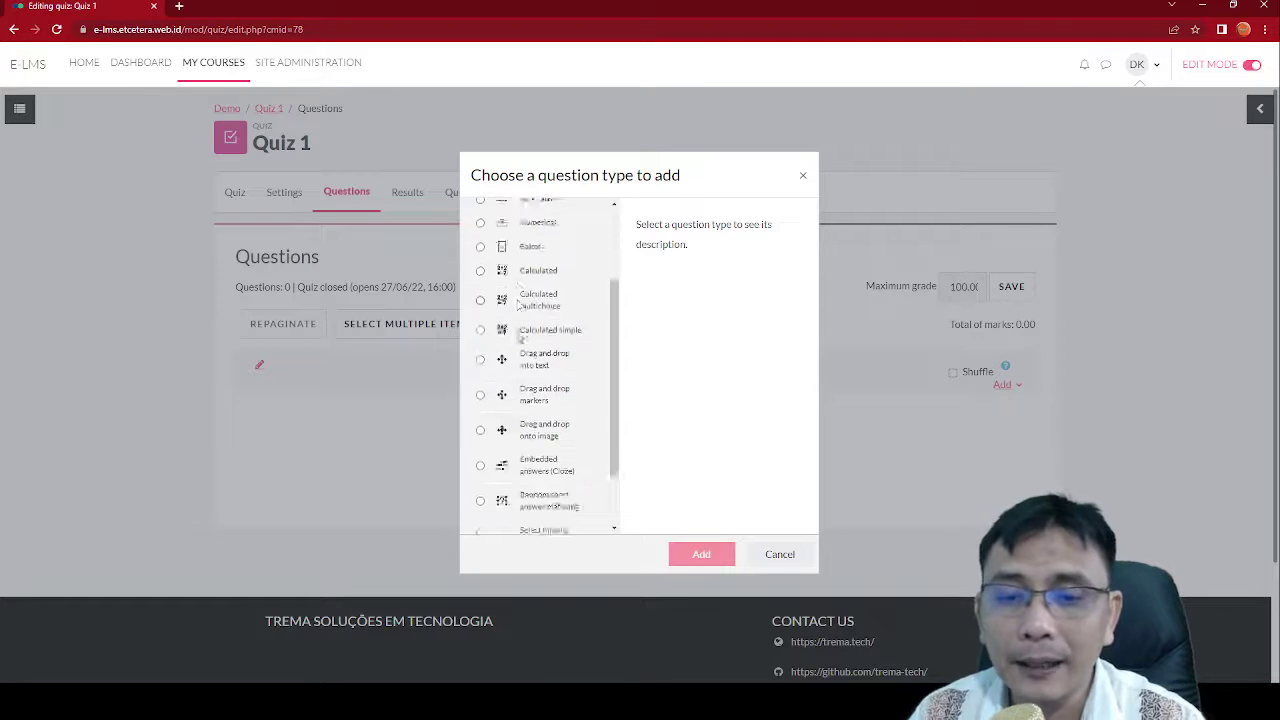
scroll(516, 325, "up", 6)
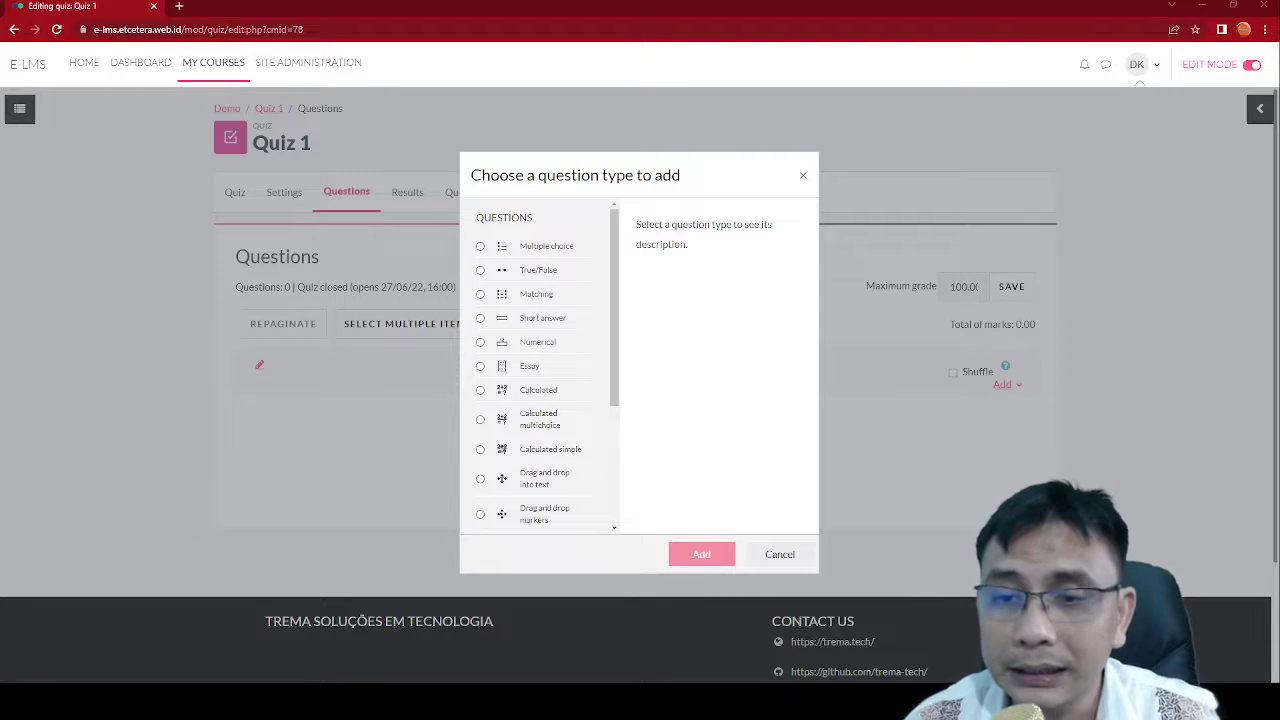
left_click(481, 248)
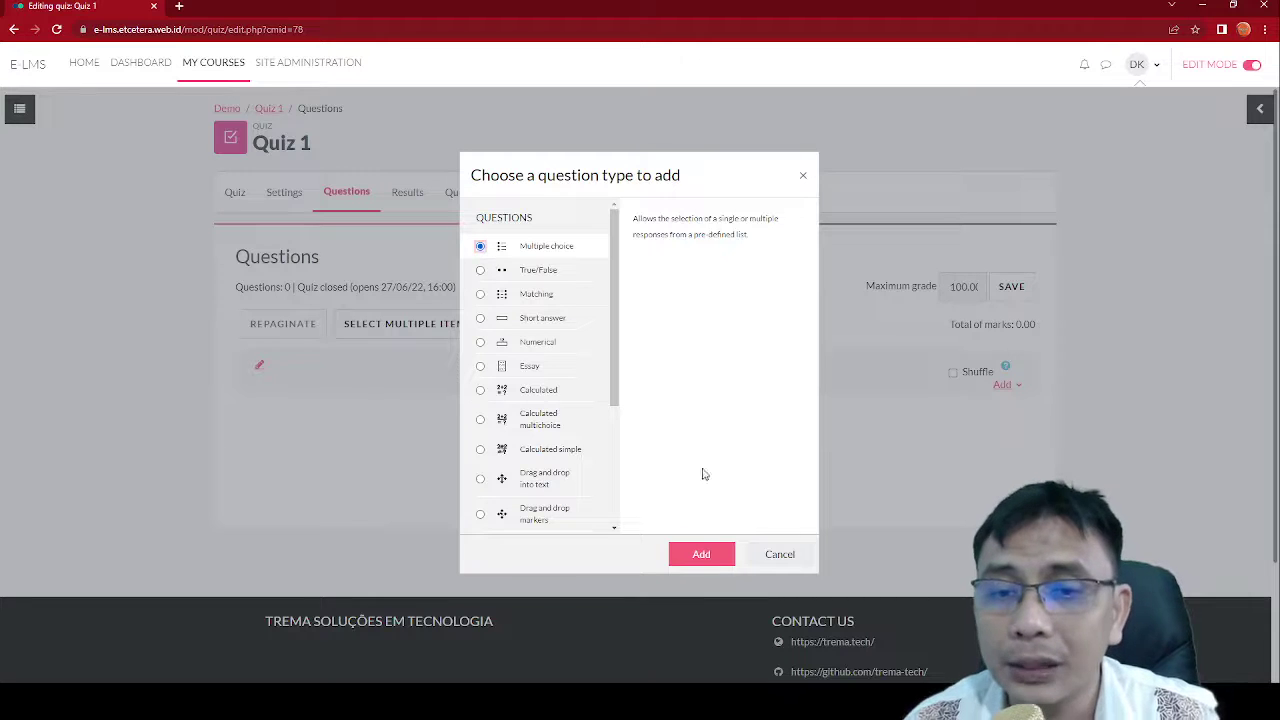
left_click(701, 554)
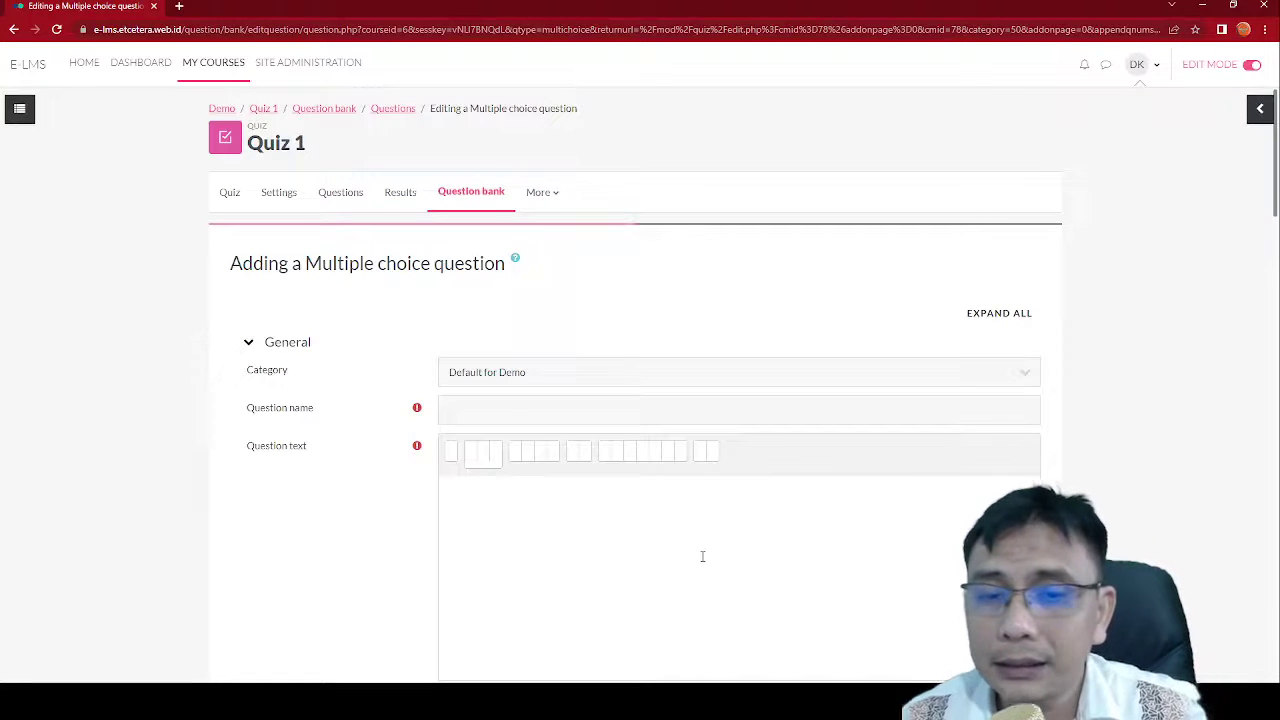
Name the question Q01 and enter the fill-in-the-blank question text "My name ..." ending with a first name
scroll(702, 556, "down", 2)
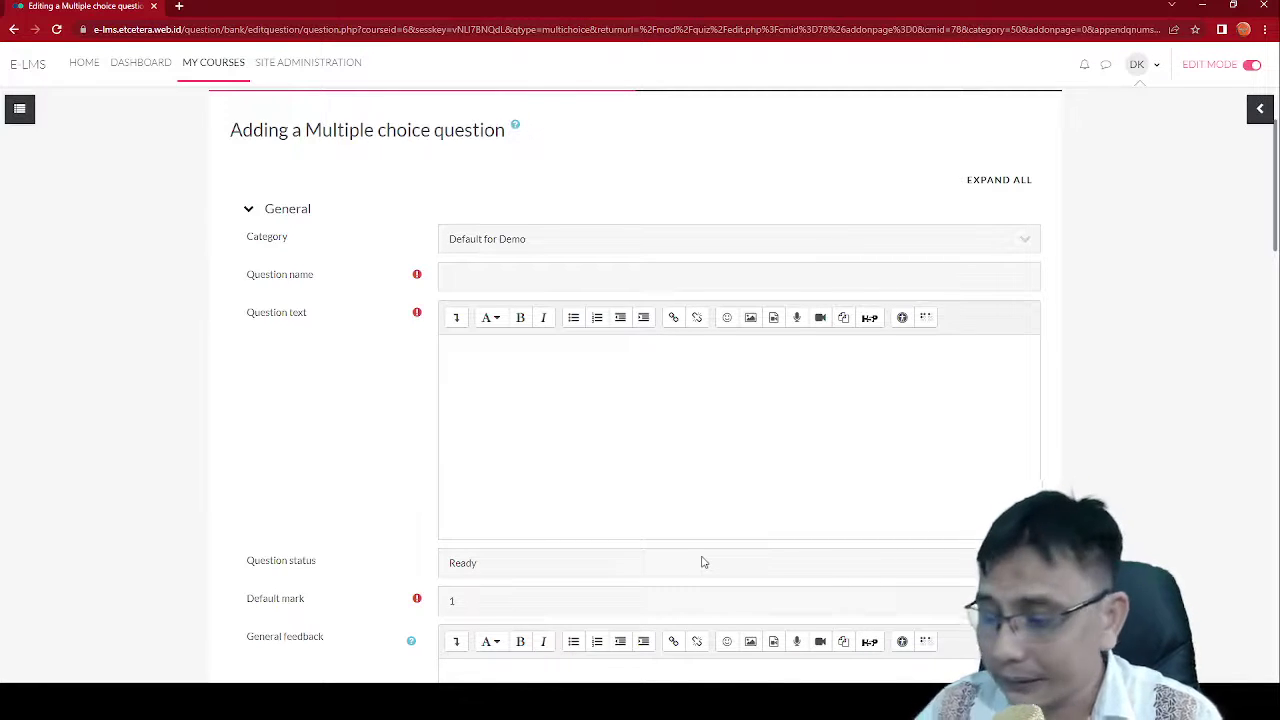
left_click(538, 282)
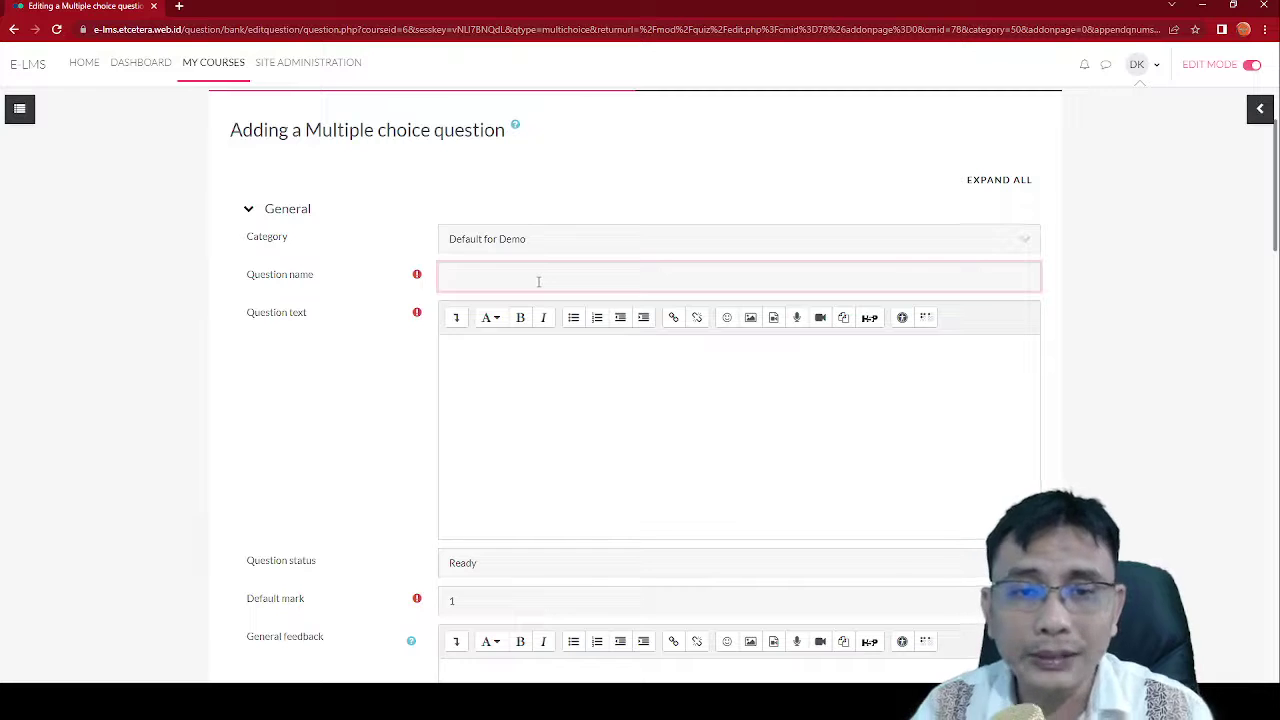
type("Q01")
left_click(530, 410)
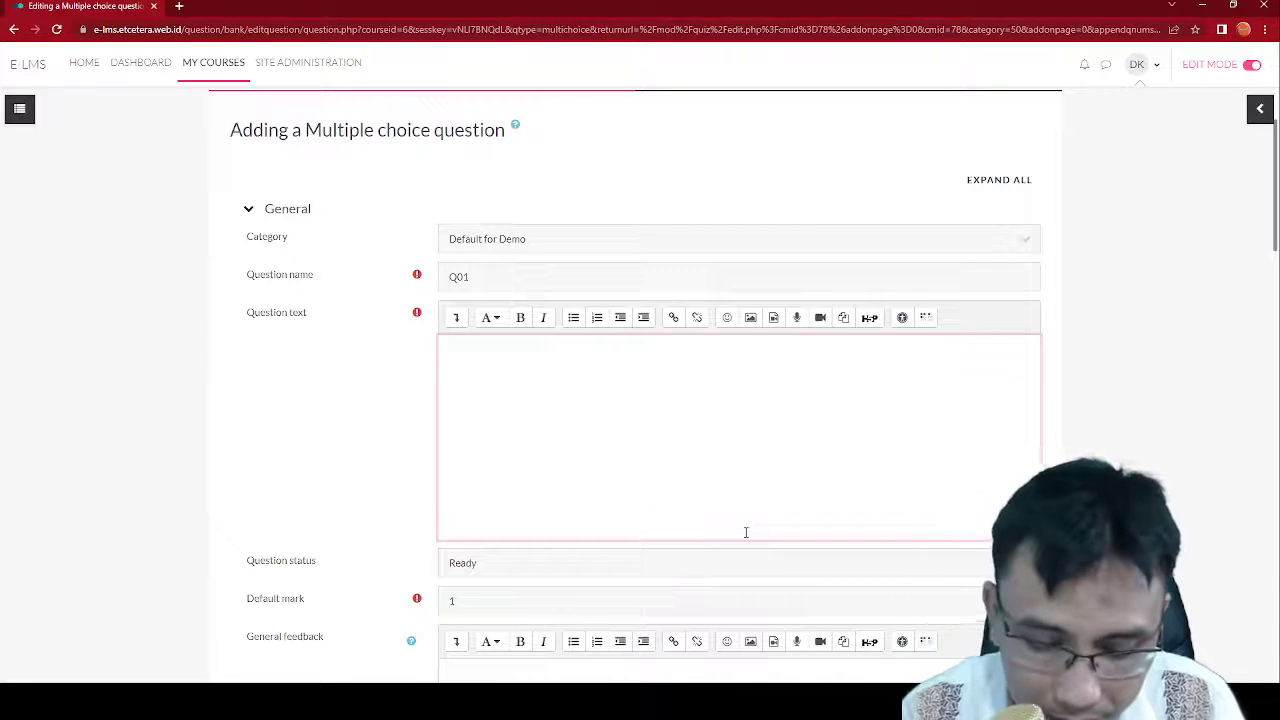
type("My name")
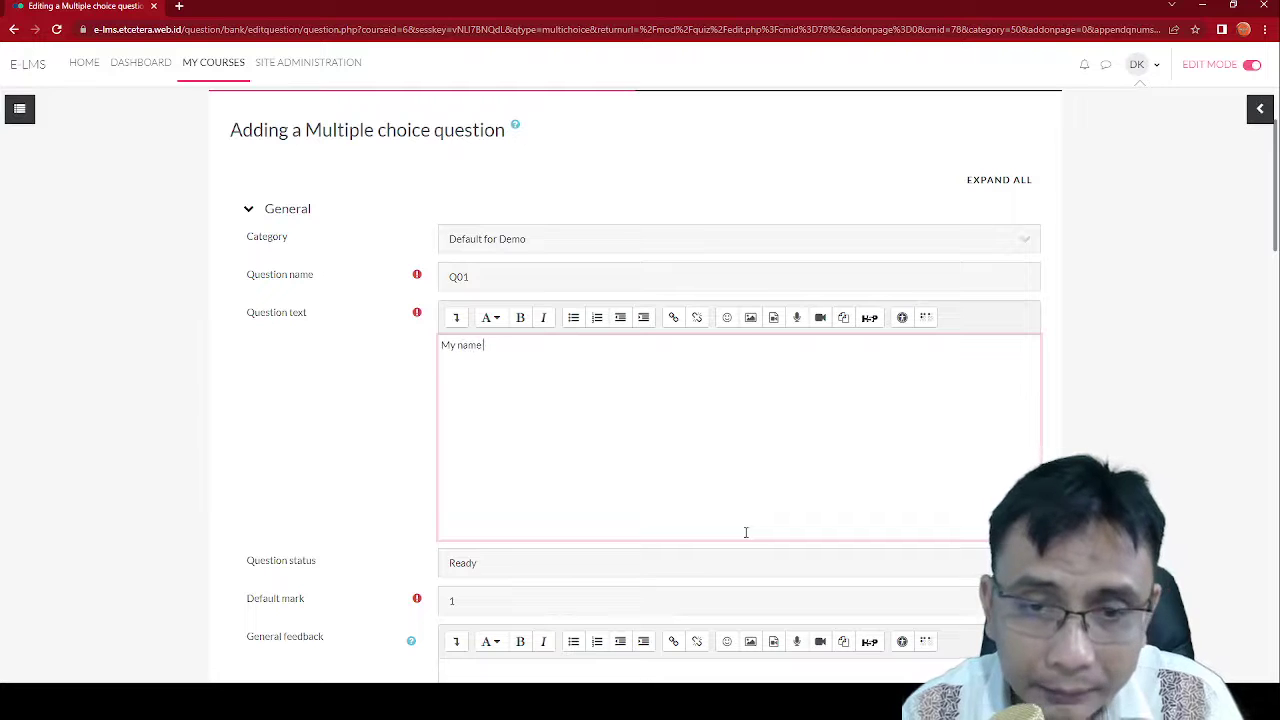
type(" is")
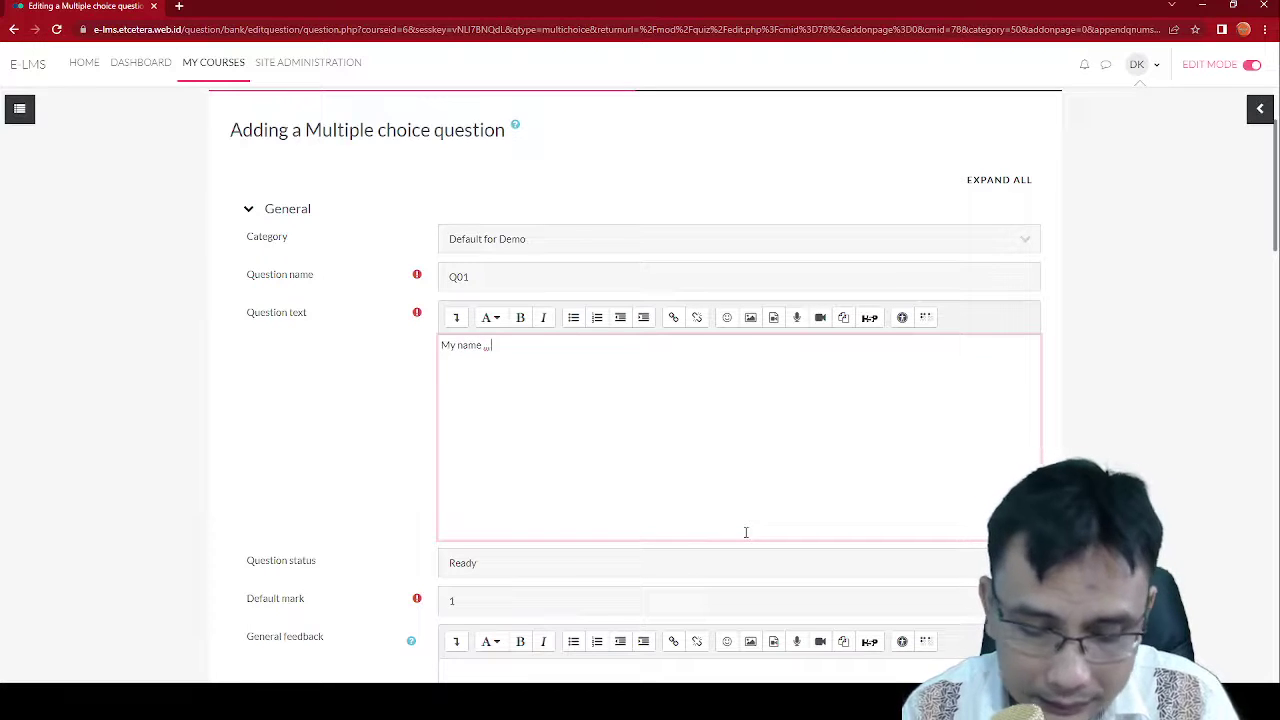
type(" Ari")
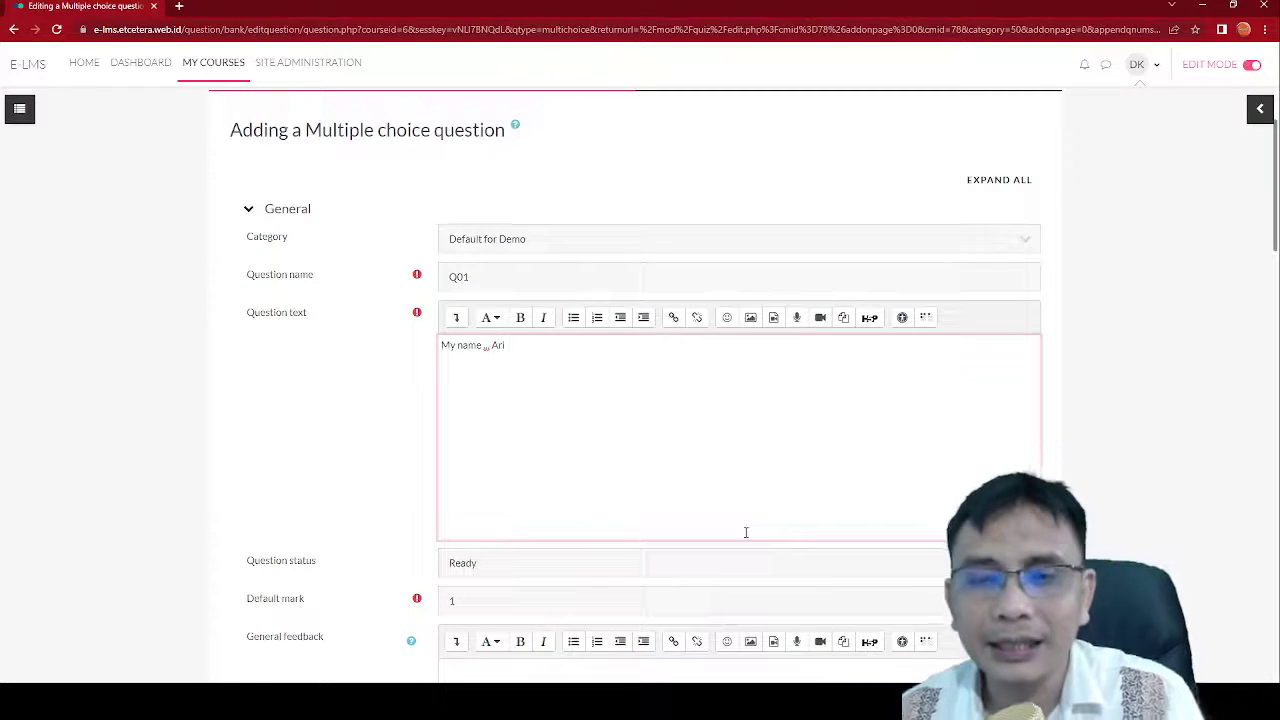
Review the question's general settings, including default mark, one or multiple answers, choice shuffling and choice numbering
scroll(745, 532, "down", 1)
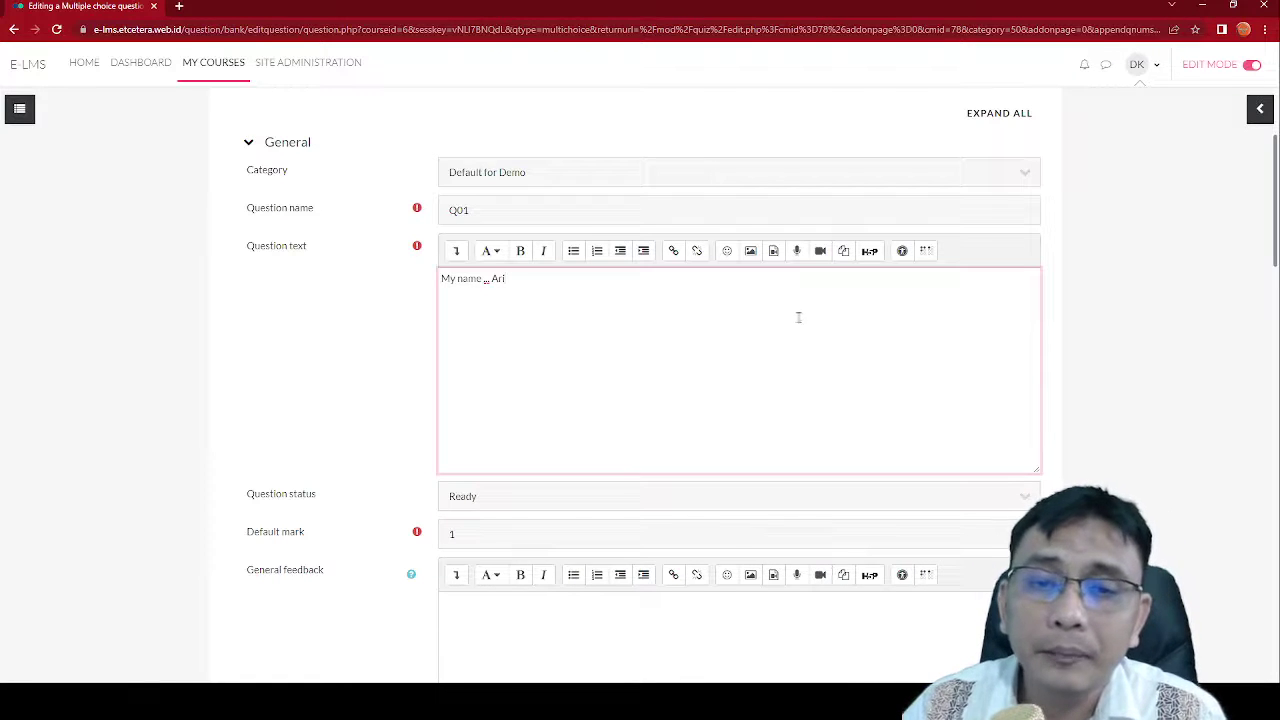
scroll(793, 336, "down", 1)
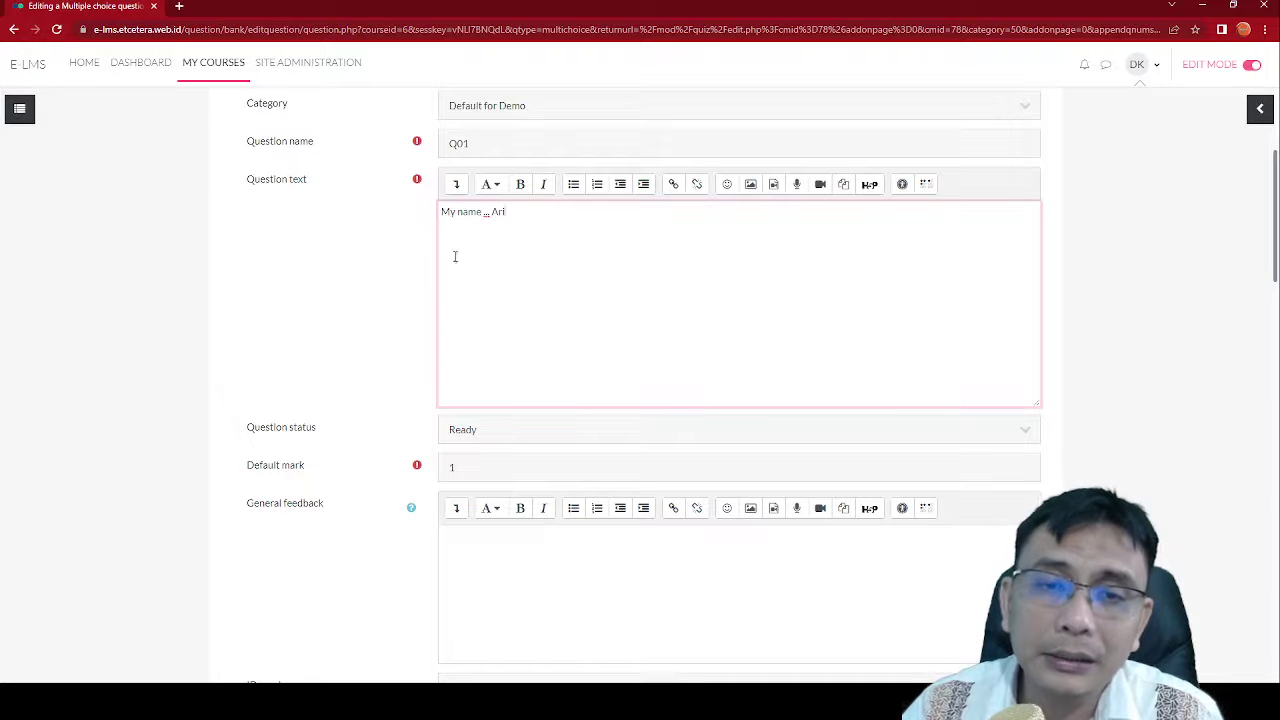
scroll(456, 263, "down", 2)
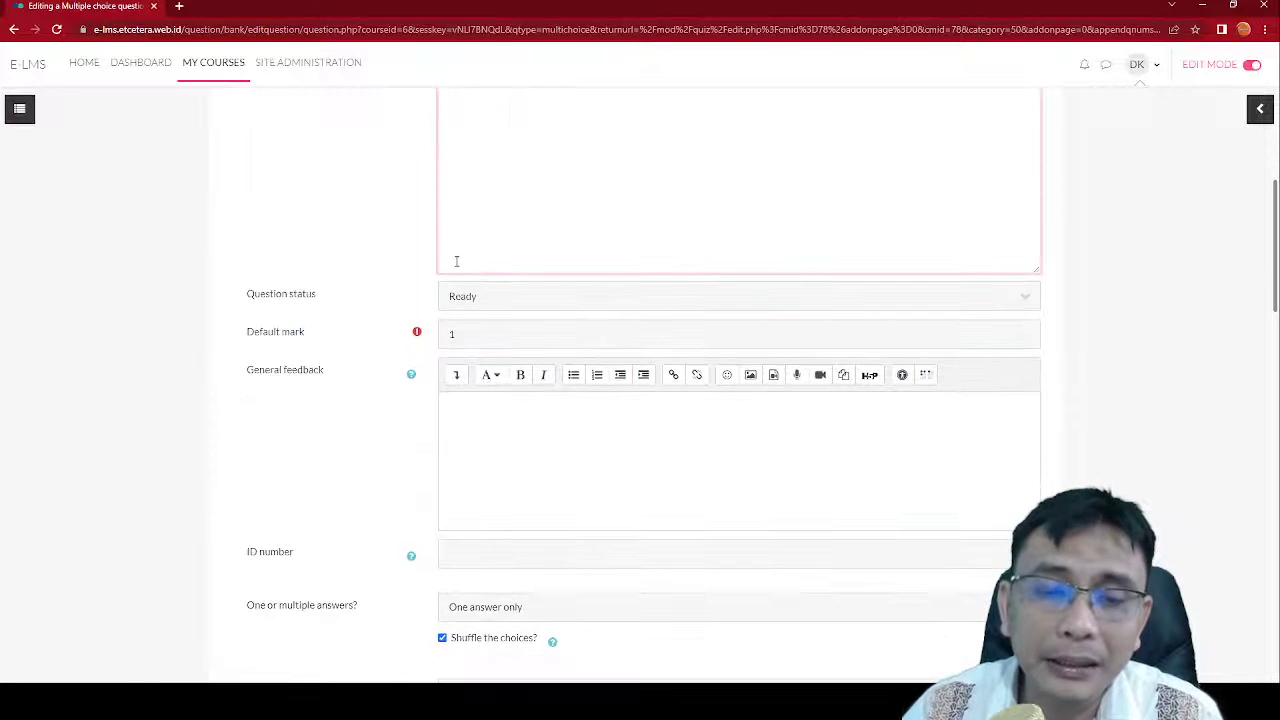
scroll(456, 262, "down", 3)
scroll(520, 402, "down", 1)
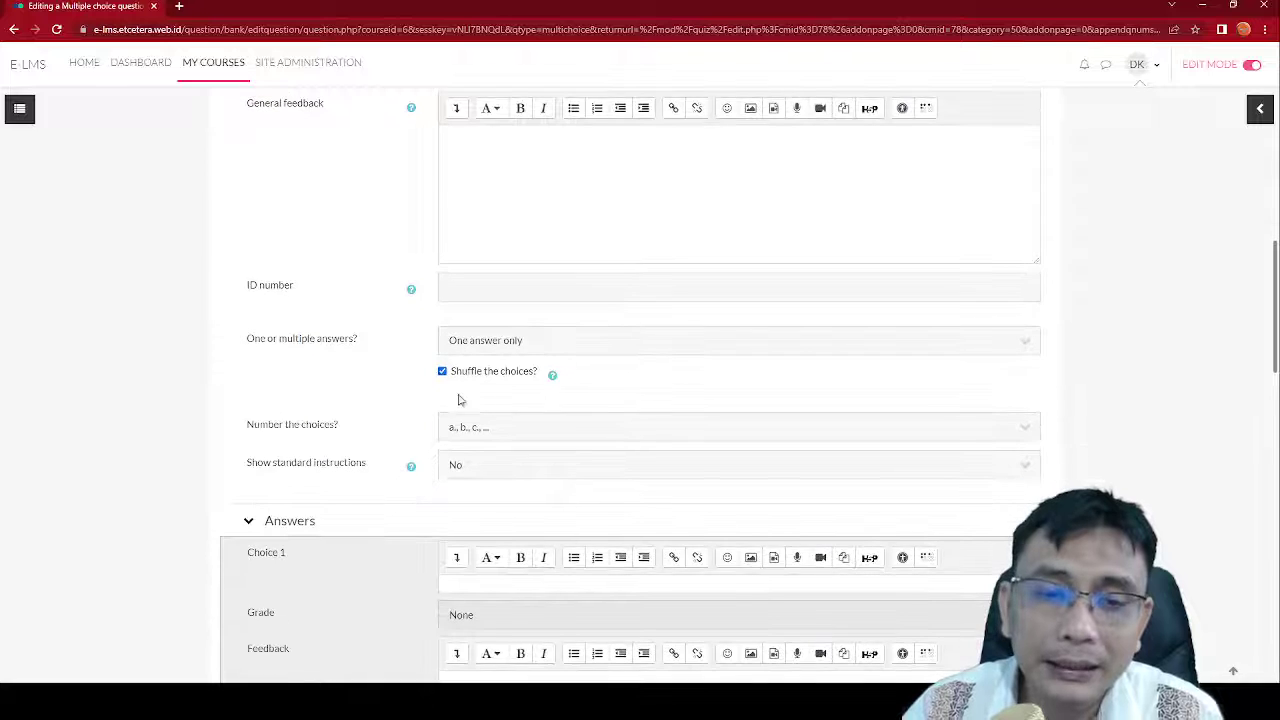
left_click(510, 437)
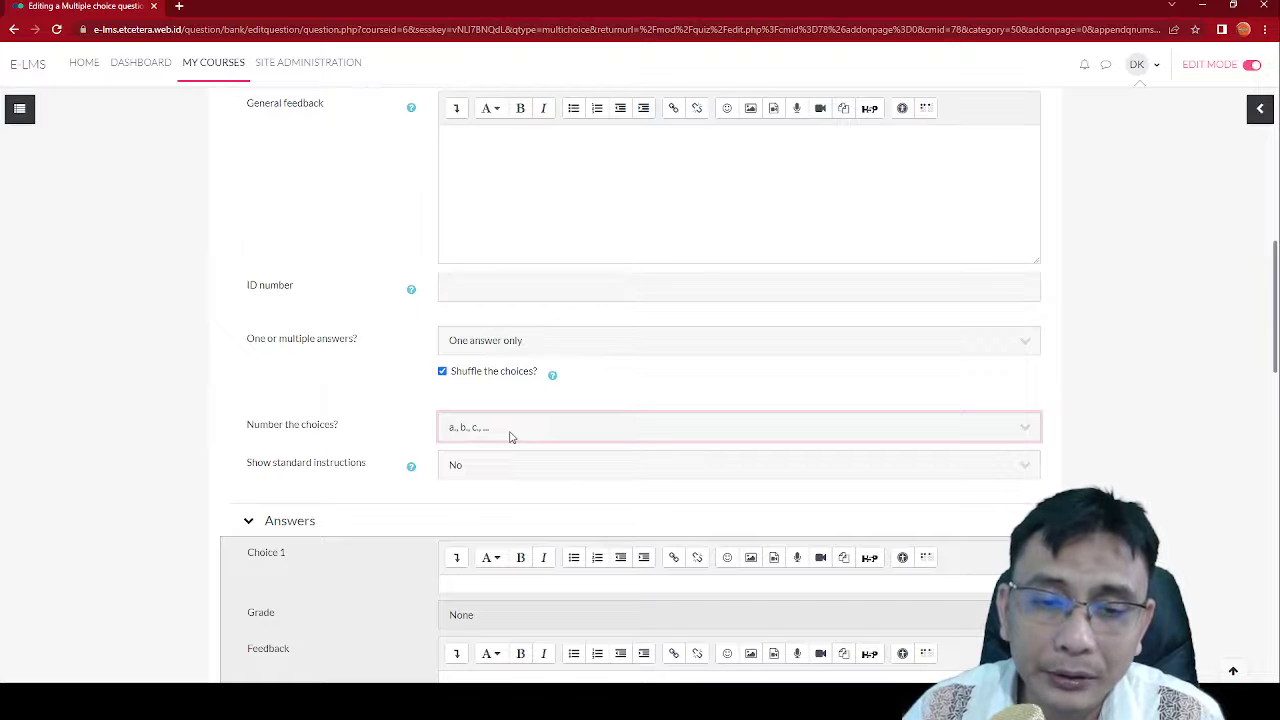
left_click(381, 379)
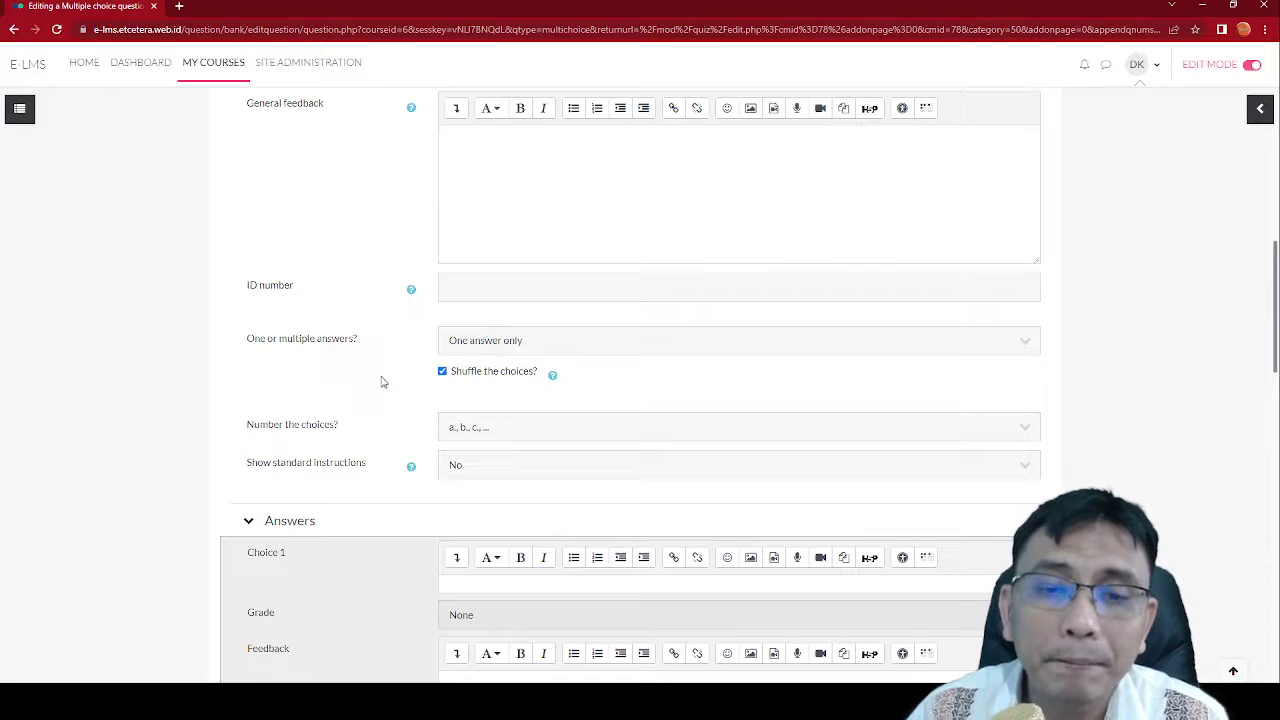
scroll(613, 355, "down", 1)
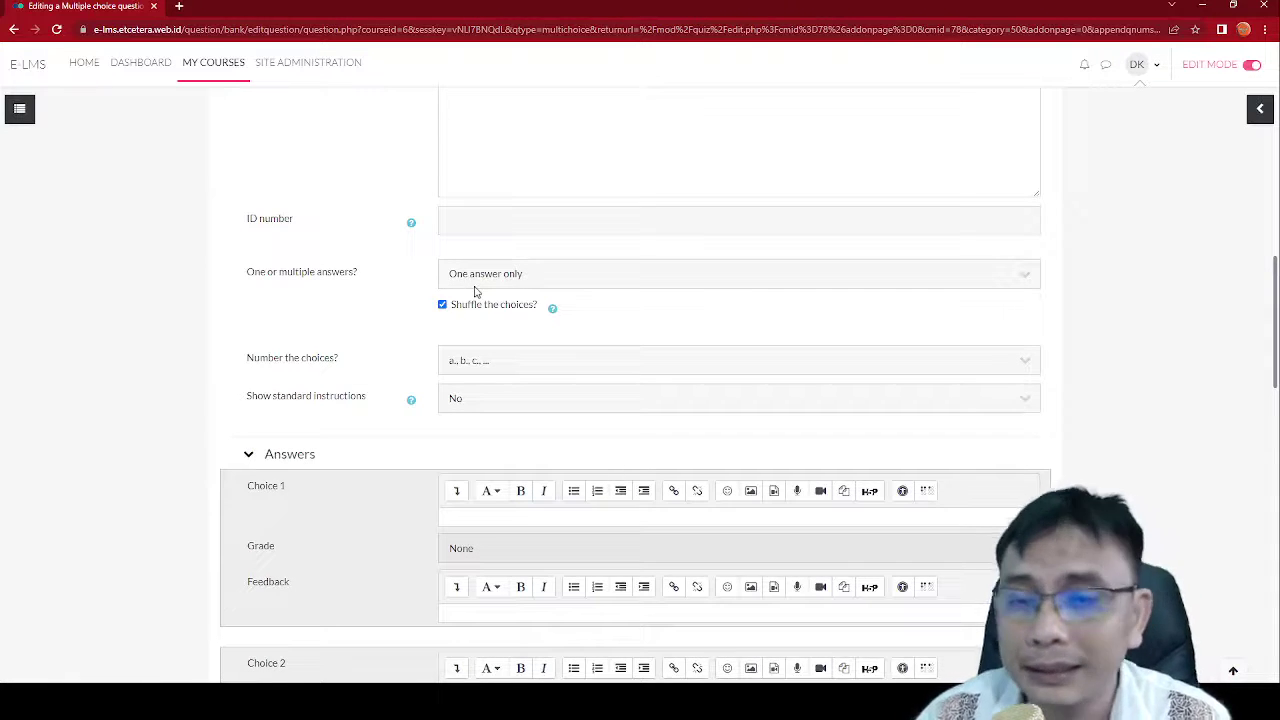
scroll(482, 305, "down", 1)
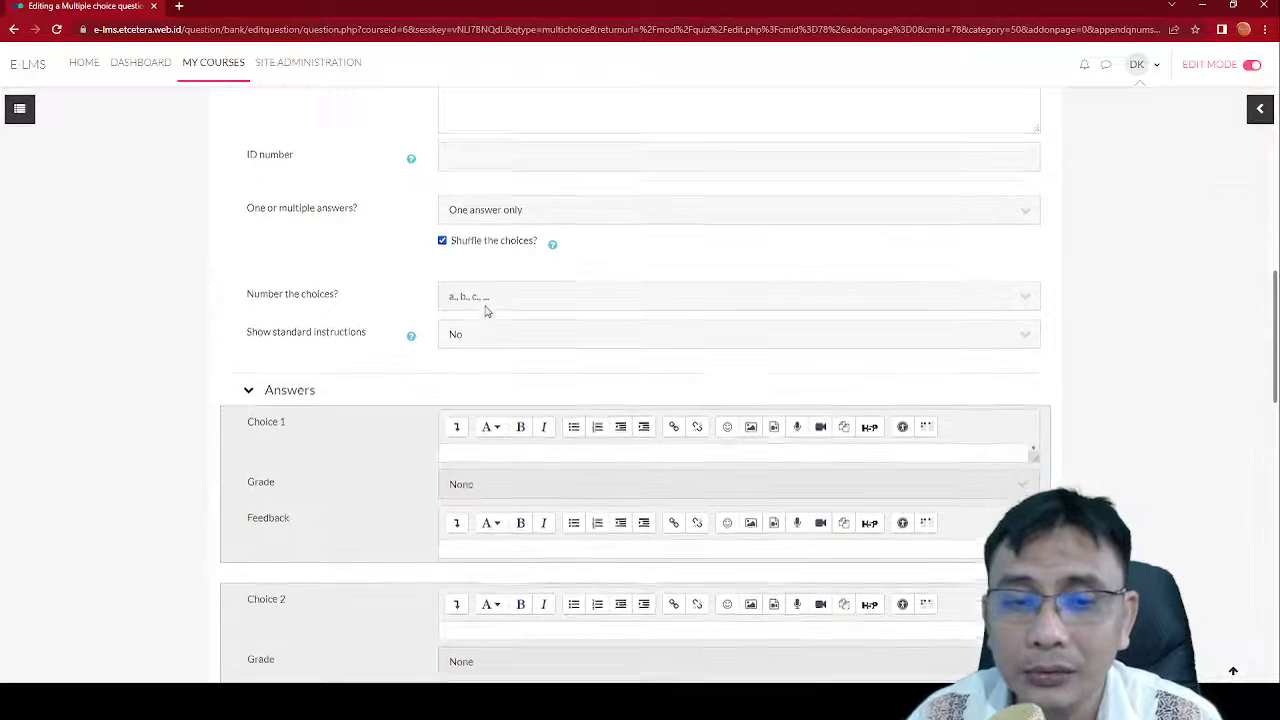
Enter the answer choices "is" as Choice 1, "are" as Choice 2 and "am" as Choice 3
scroll(483, 375, "down", 3)
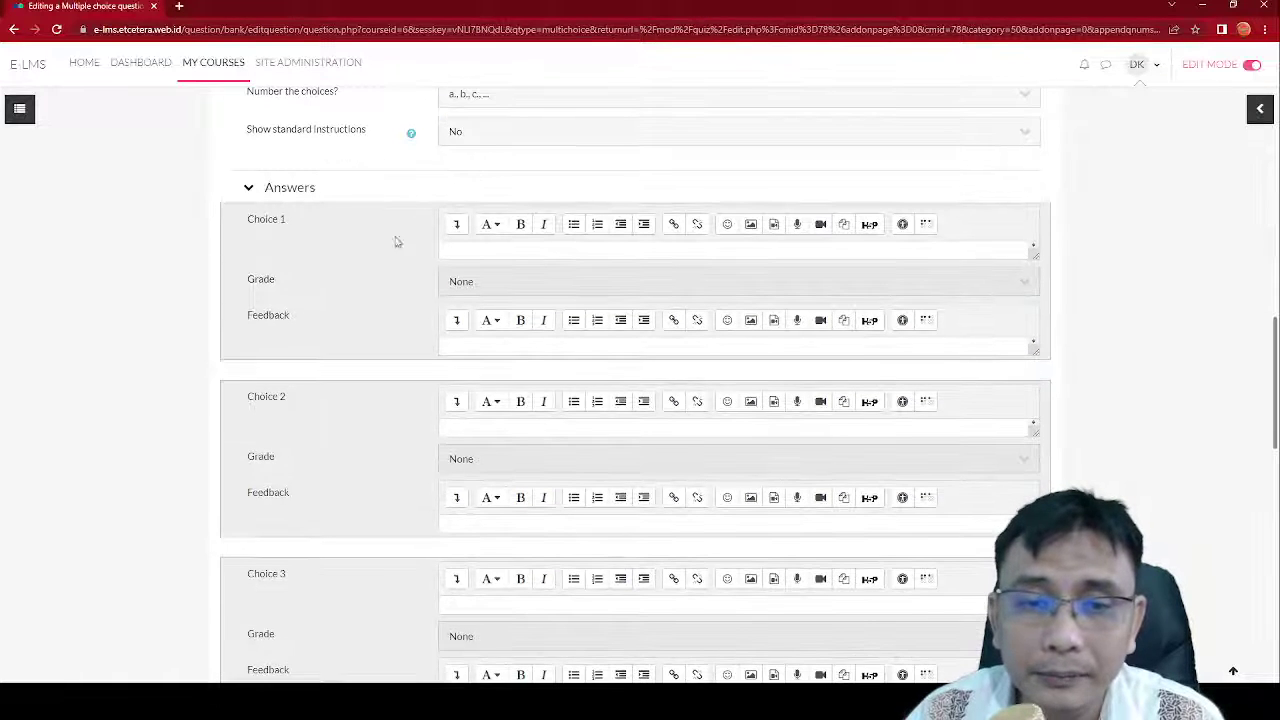
left_click(496, 246)
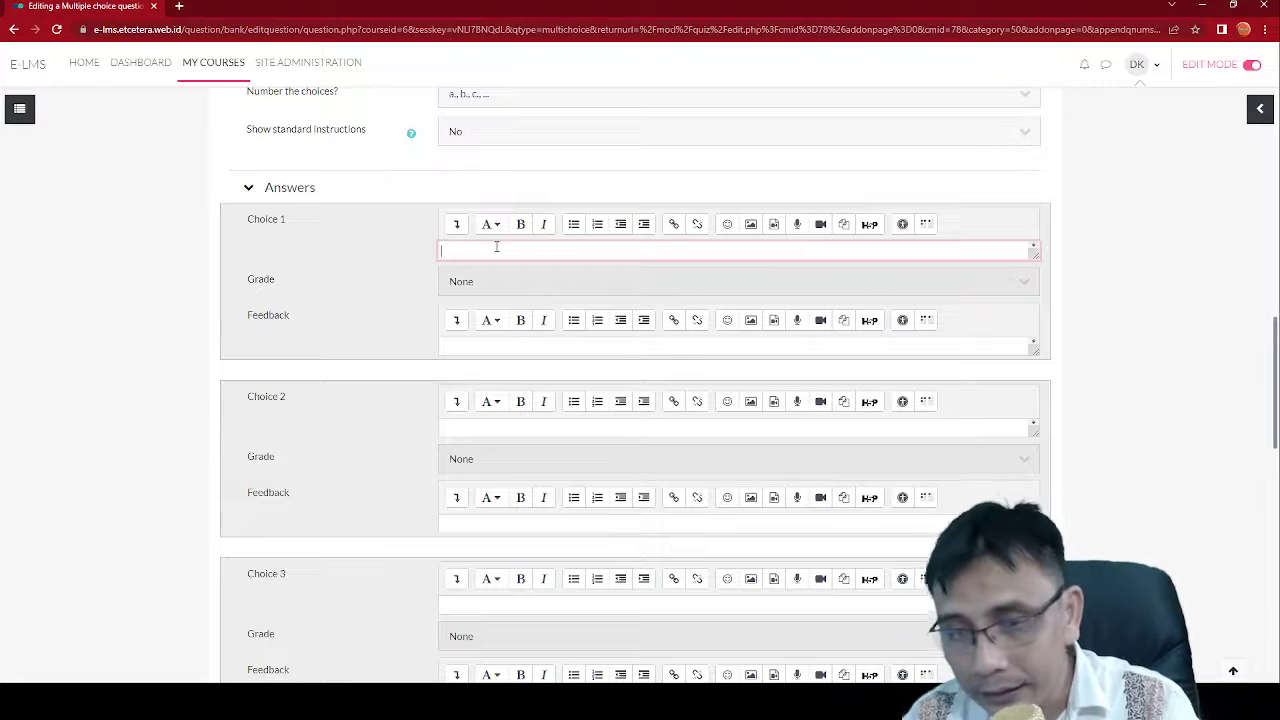
type("is")
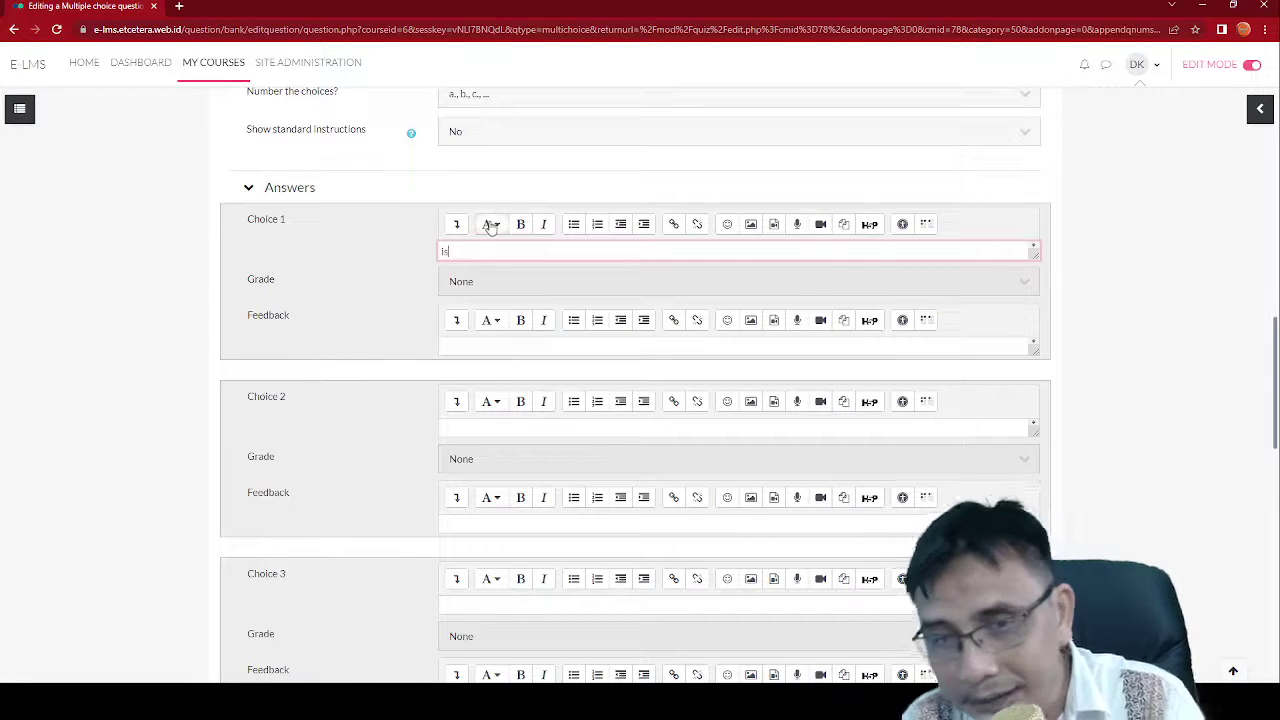
left_click(533, 430)
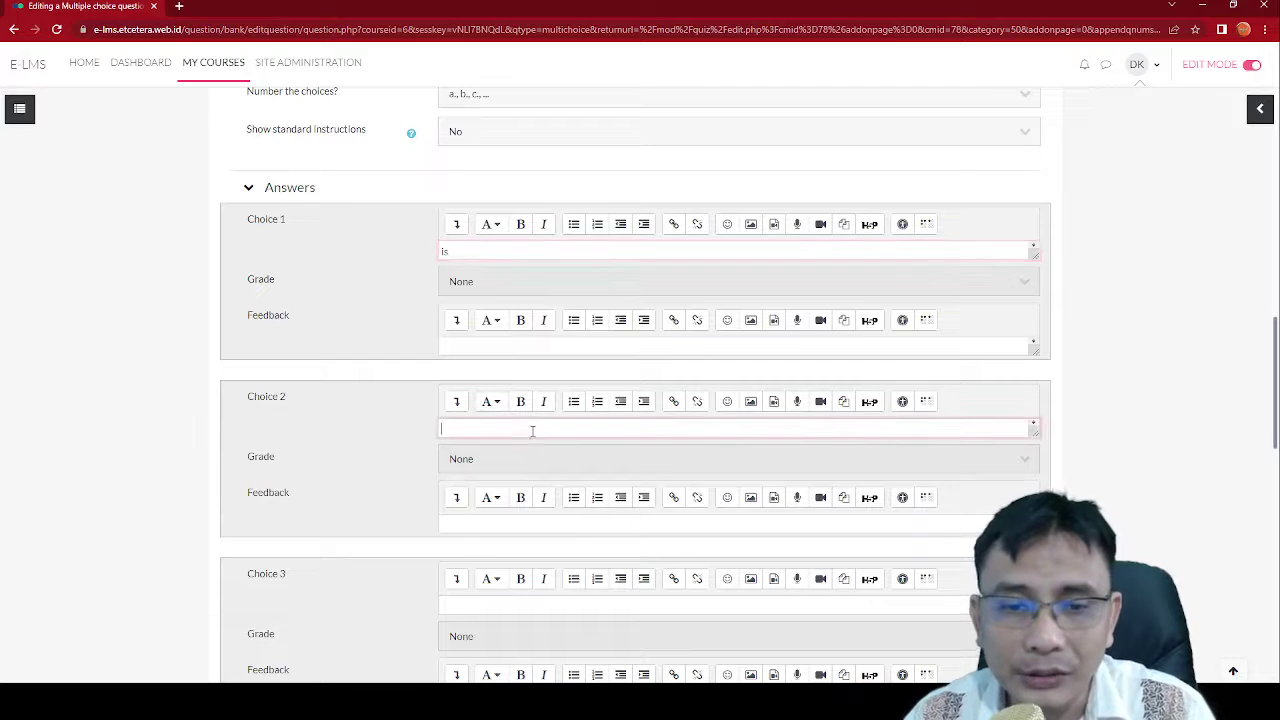
type("are")
scroll(509, 452, "down", 2)
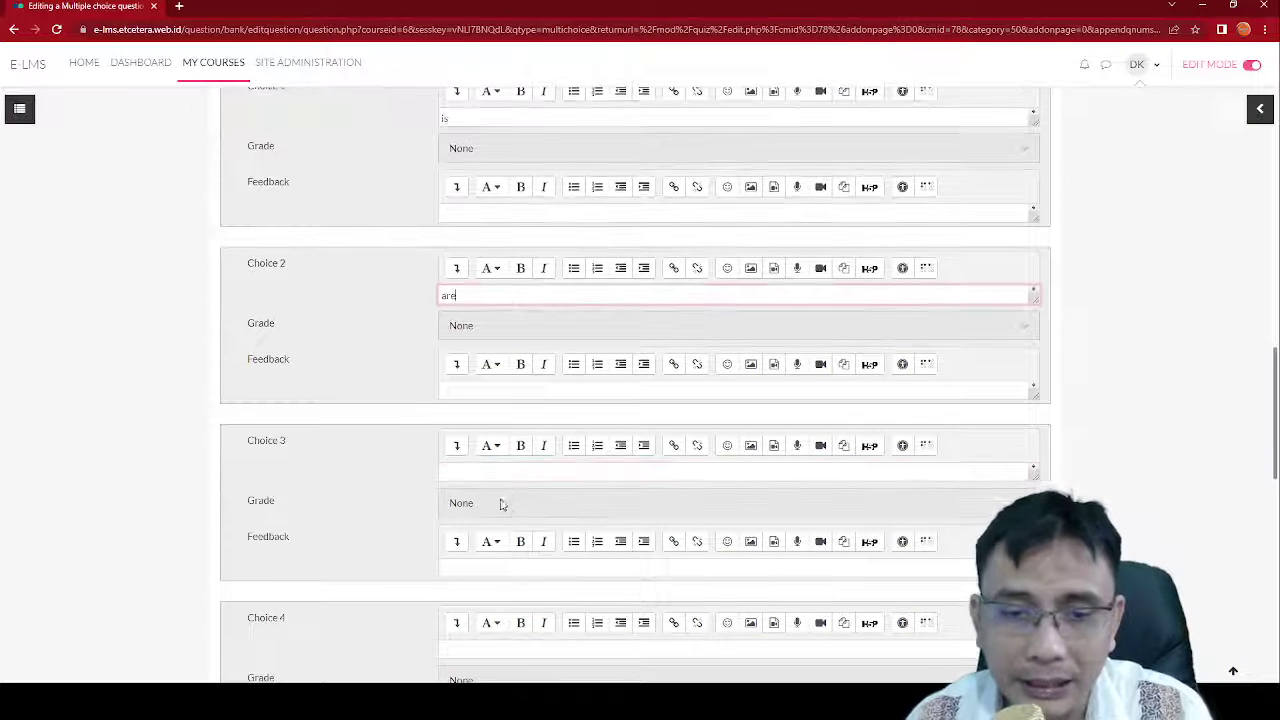
left_click(510, 470)
type("an")
scroll(538, 455, "down", 1)
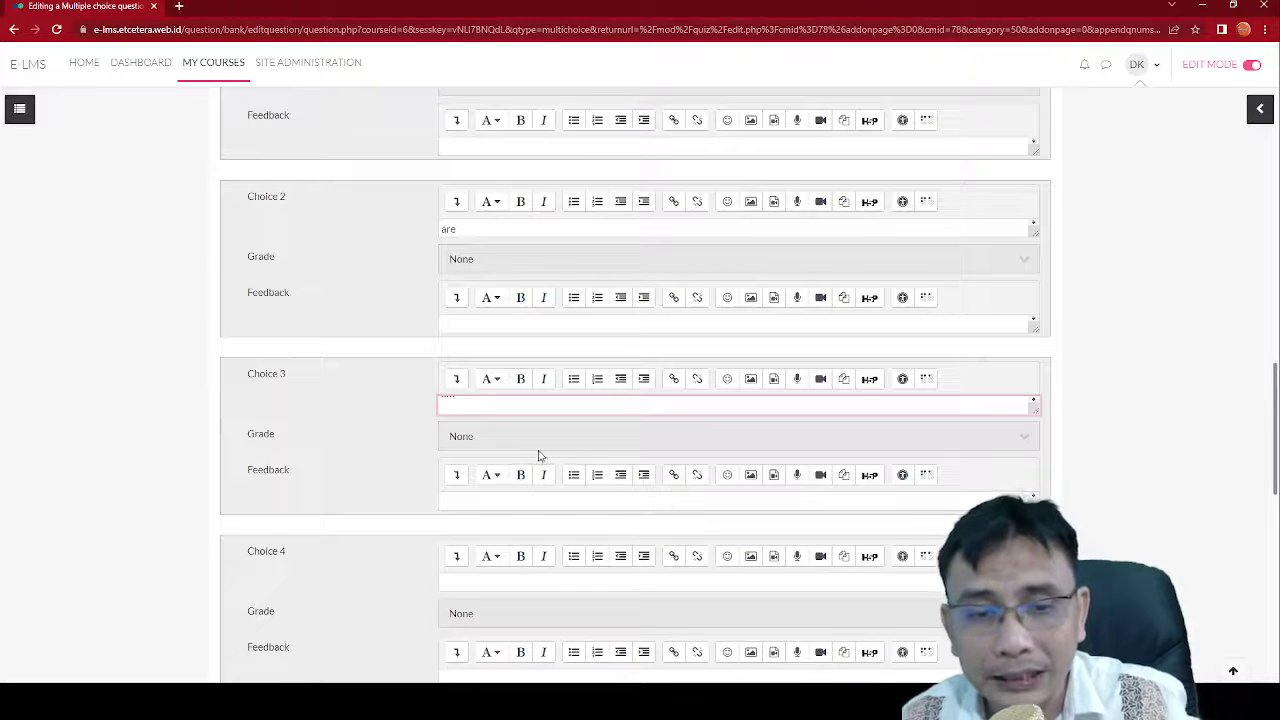
scroll(490, 470, "down", 7)
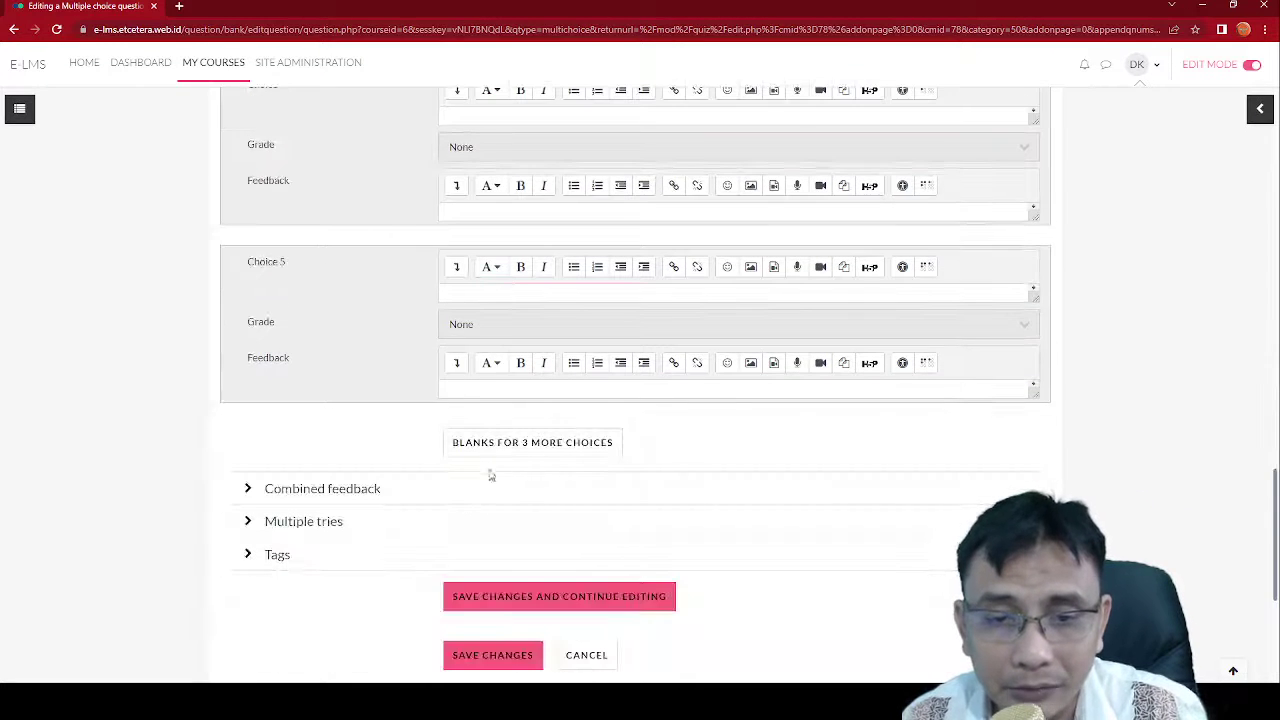
scroll(528, 444, "up", 11)
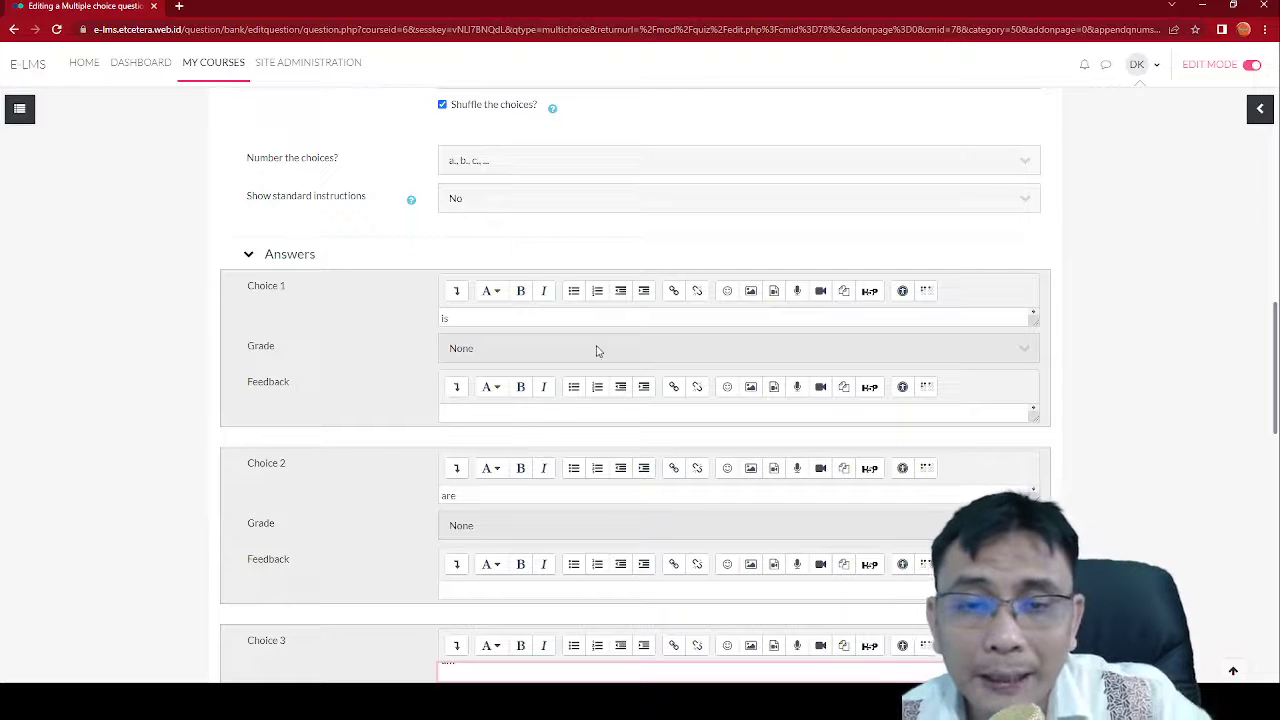
scroll(434, 357, "down", 2)
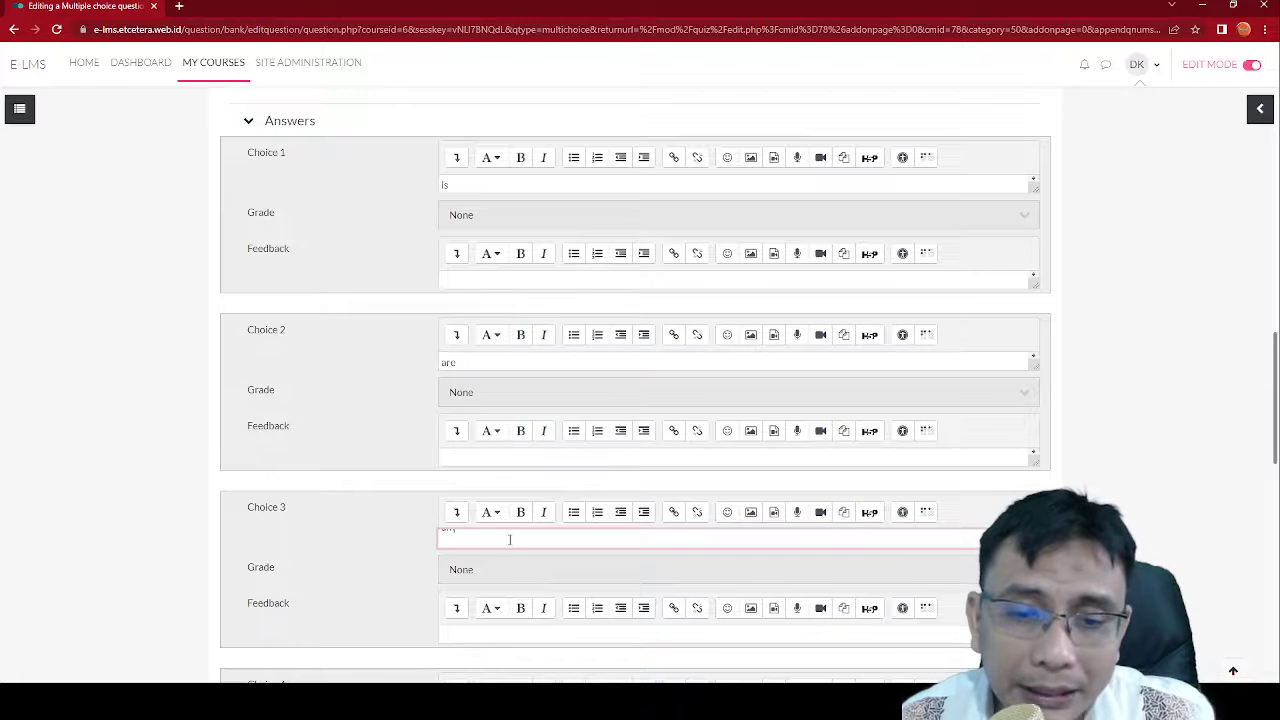
scroll(366, 449, "up", 1)
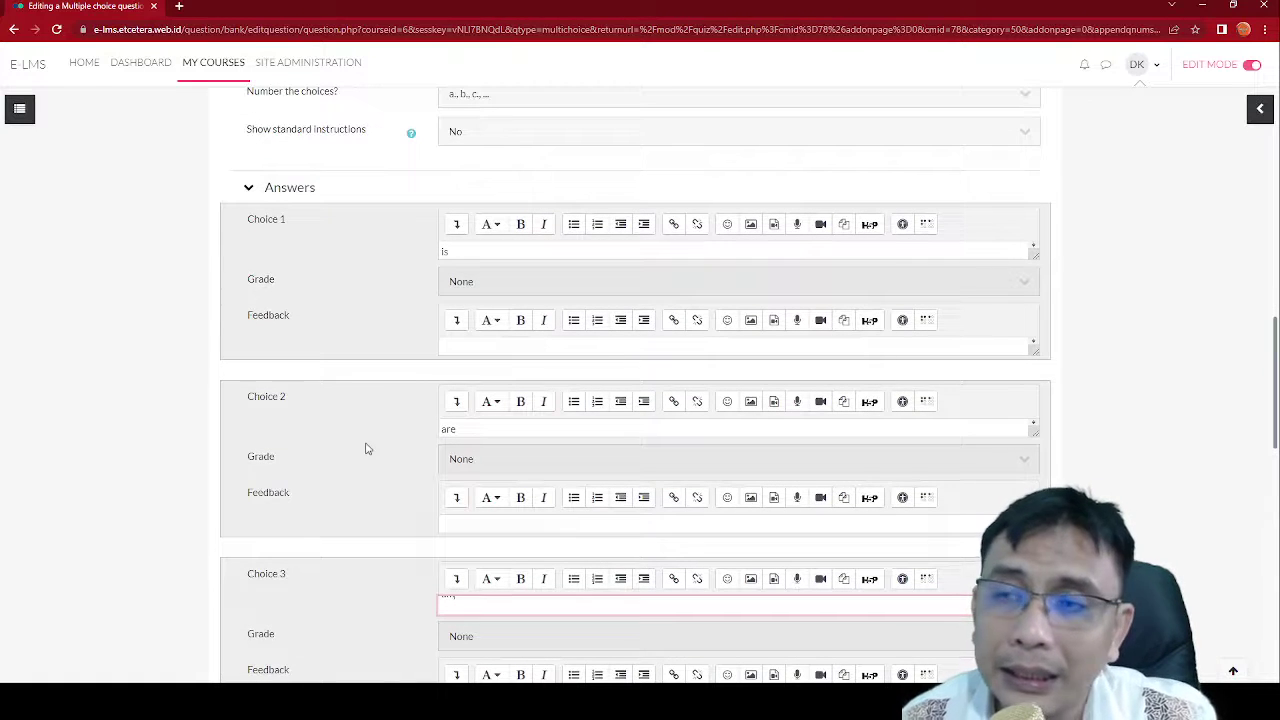
Set the grade of Choice 1 "is" to 100% and save question Q01
scroll(366, 446, "up", 3)
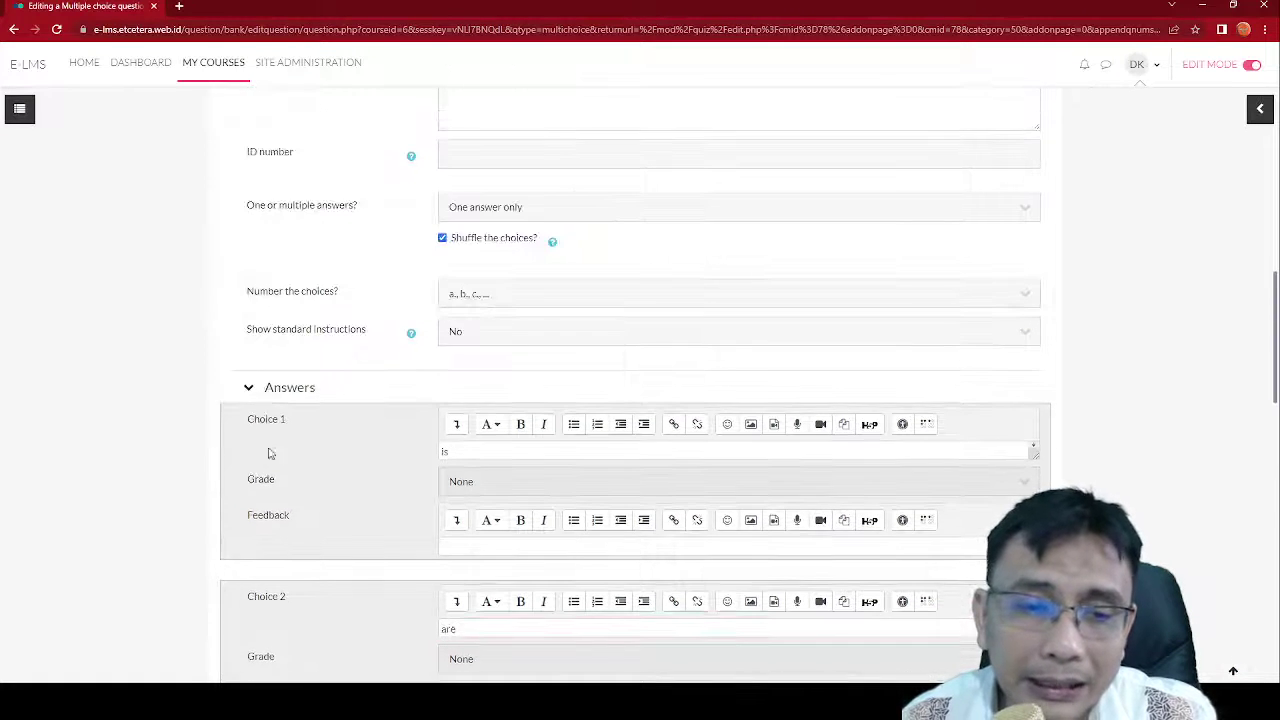
left_click_drag(280, 485, 251, 483)
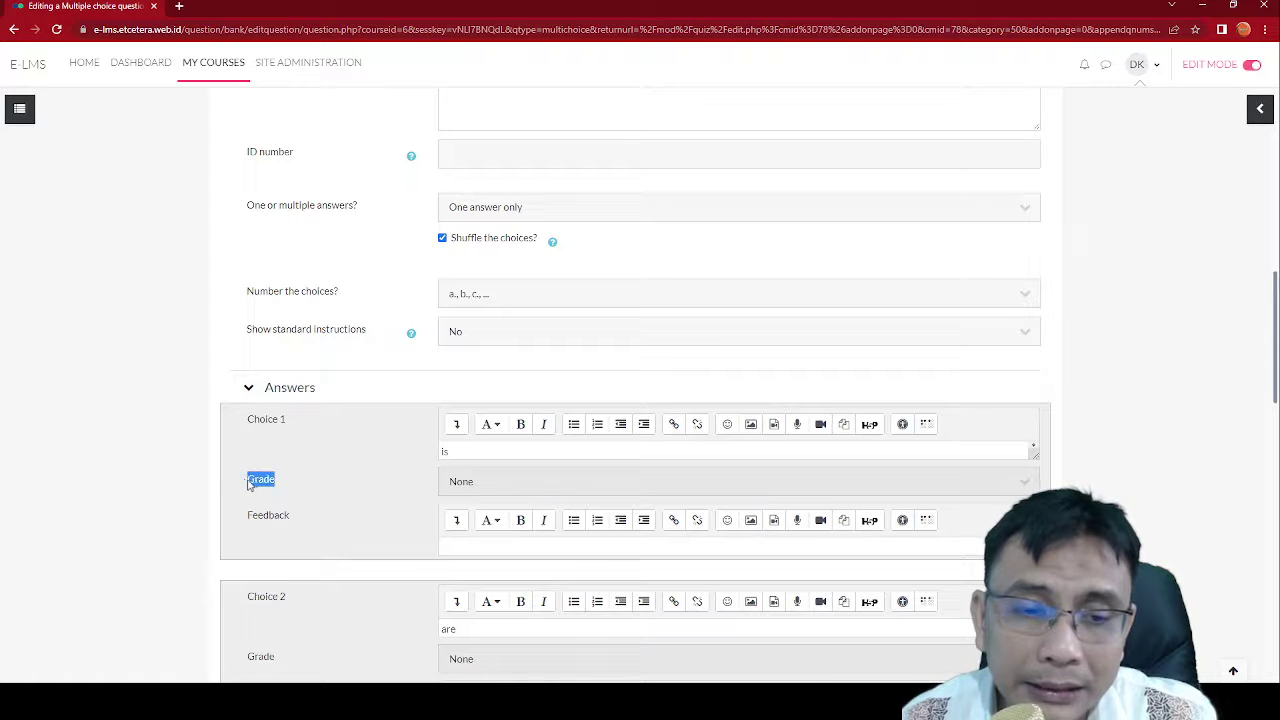
left_click(482, 449)
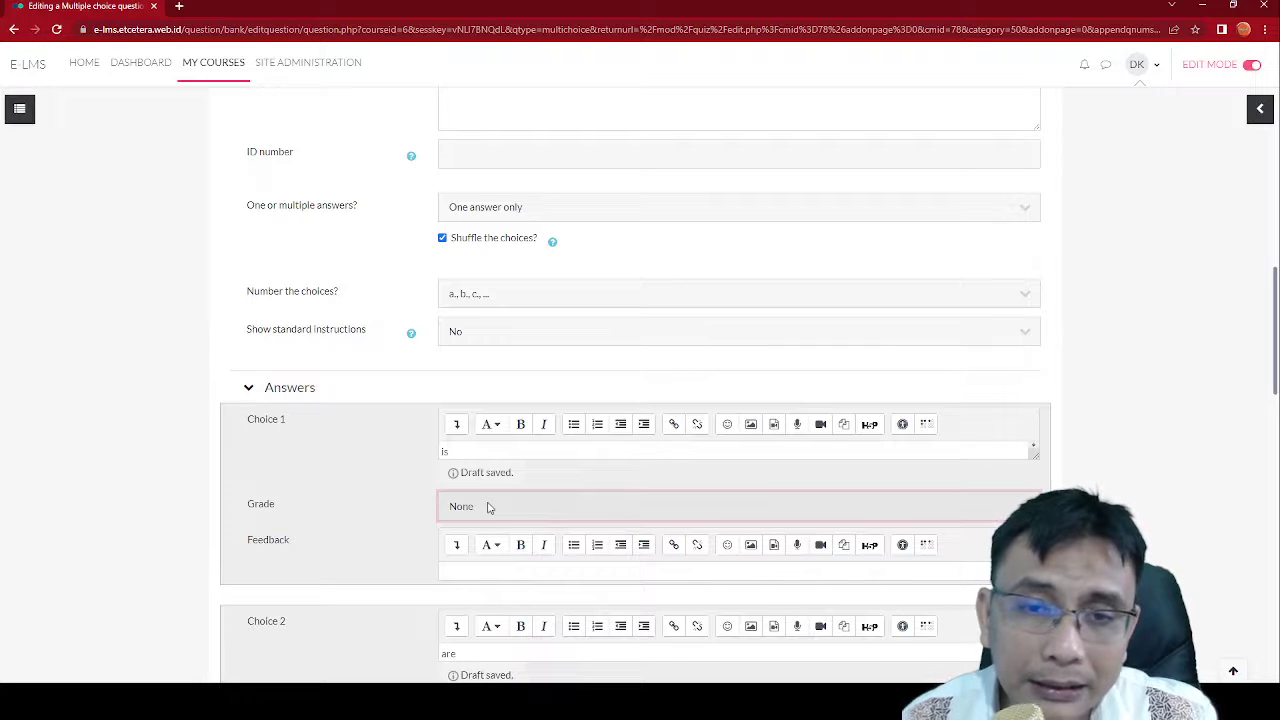
left_click(473, 258)
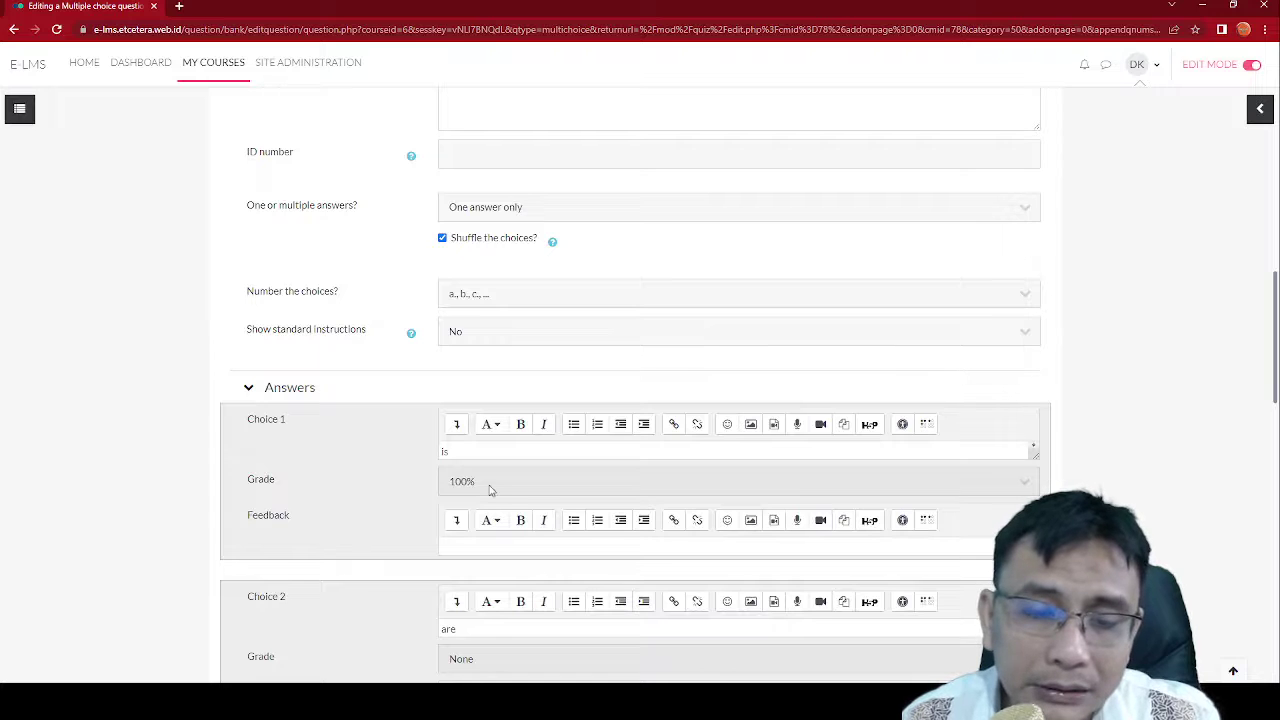
scroll(390, 508, "down", 4)
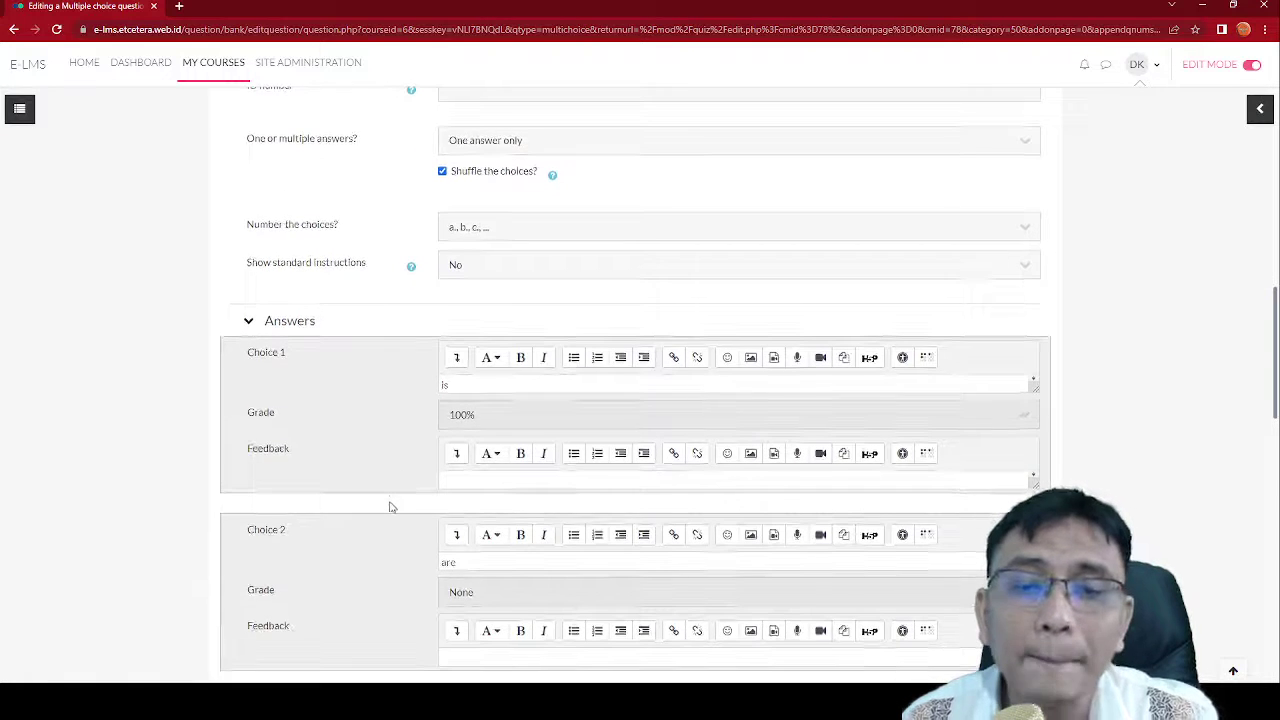
scroll(390, 508, "down", 3)
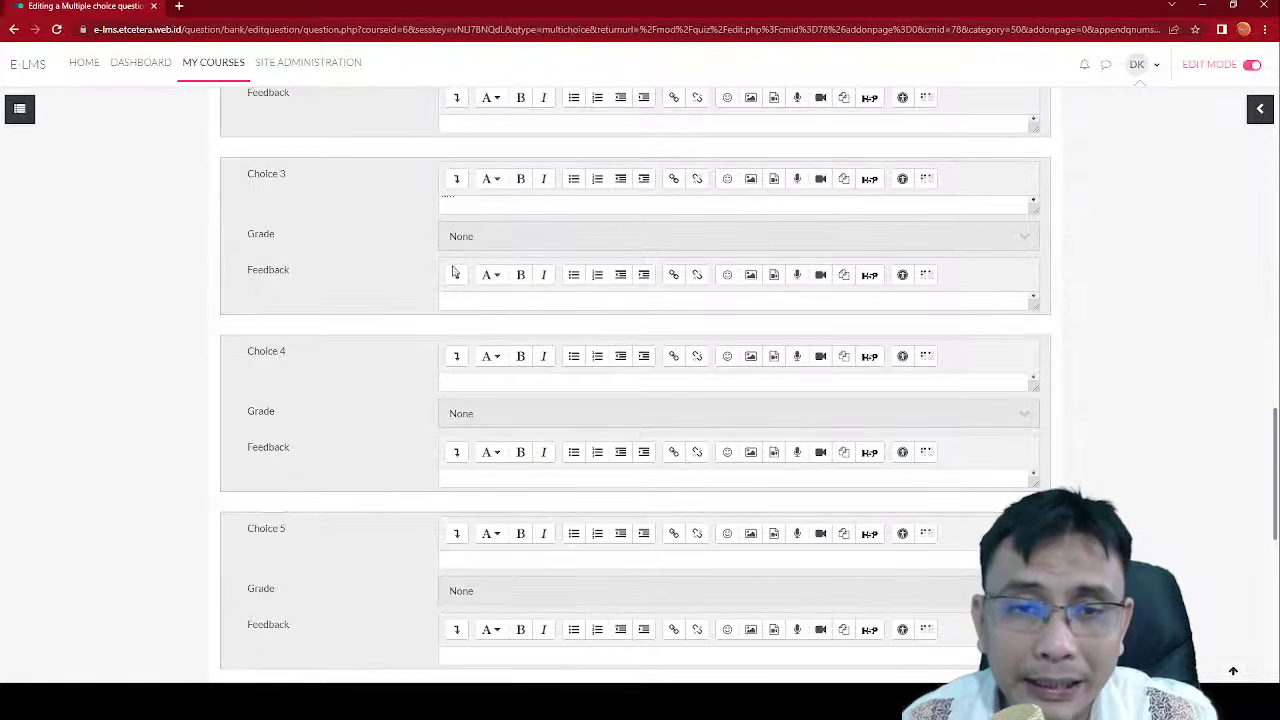
scroll(423, 391, "down", 5)
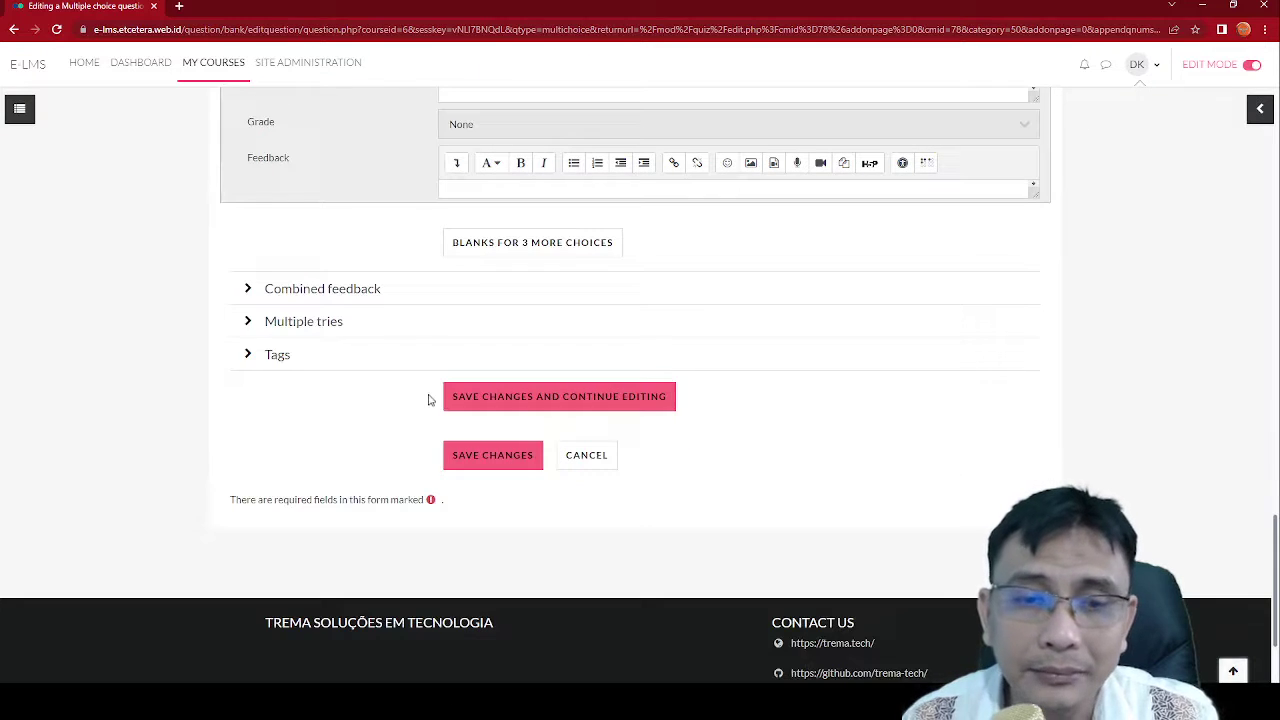
left_click(521, 463)
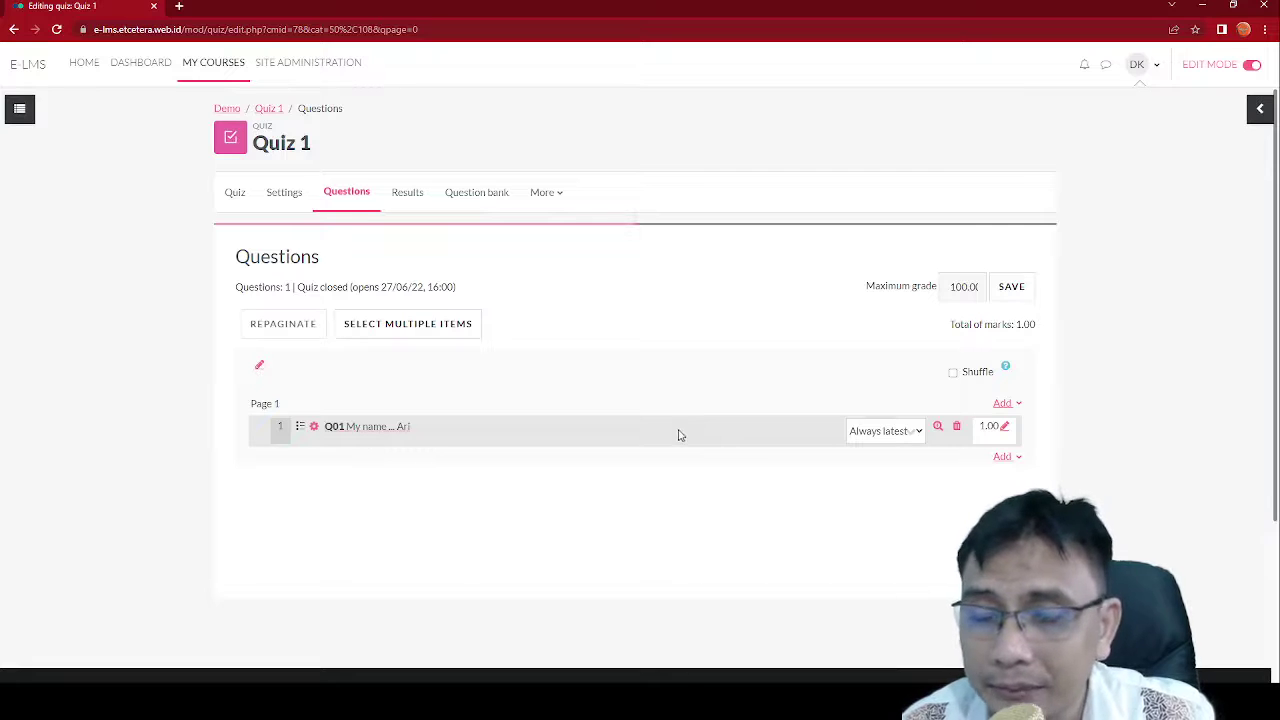
Add another new question of the Multiple choice type to page 1 of Quiz 1
left_click(1016, 405)
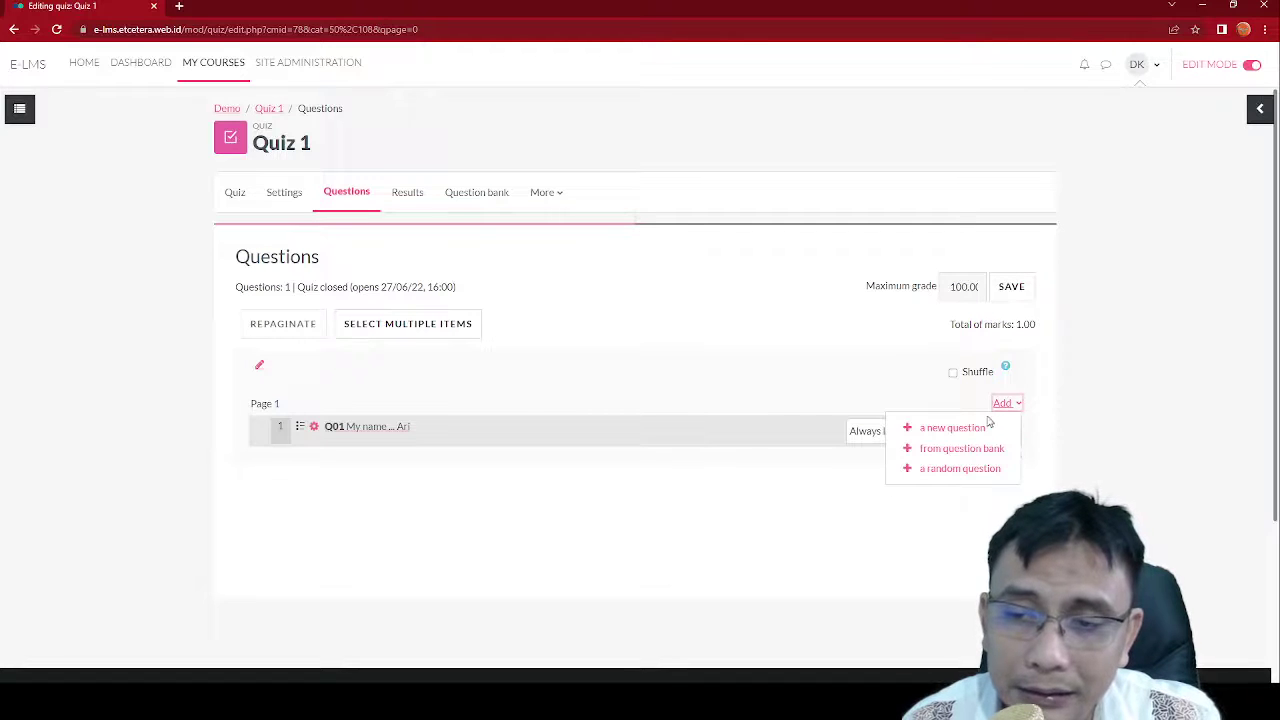
left_click(968, 427)
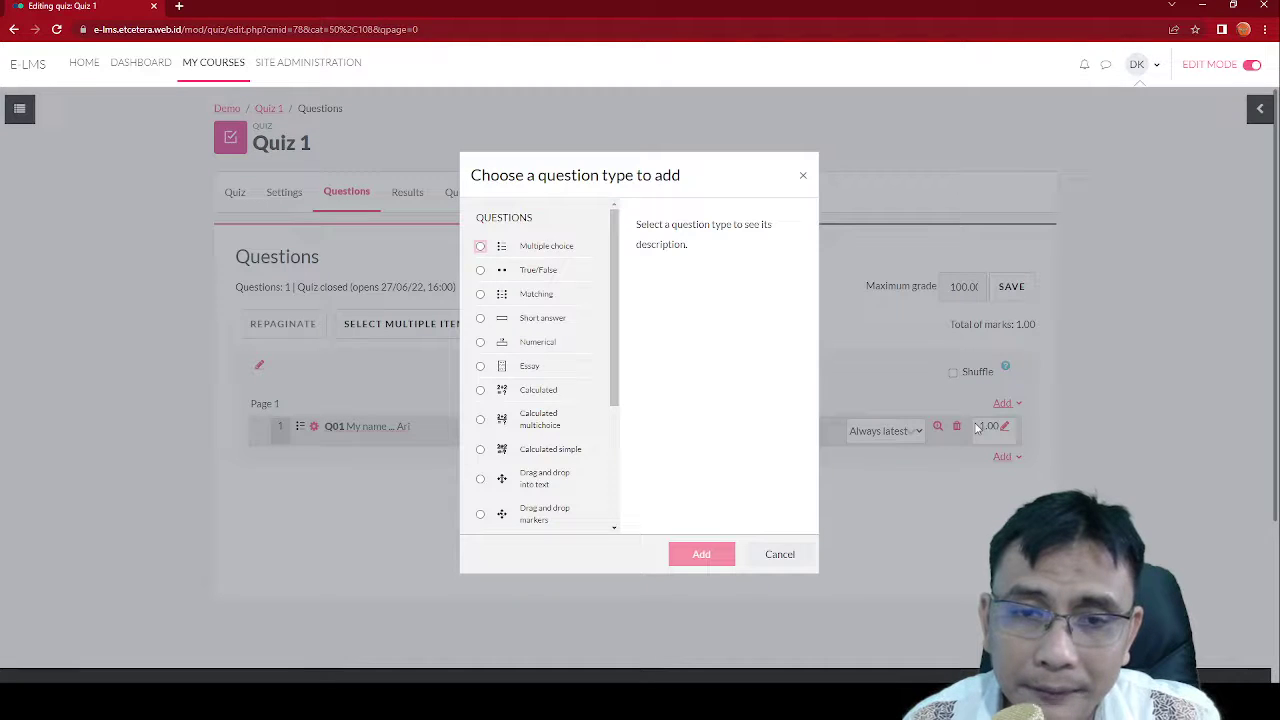
left_click(480, 246)
left_click(699, 559)
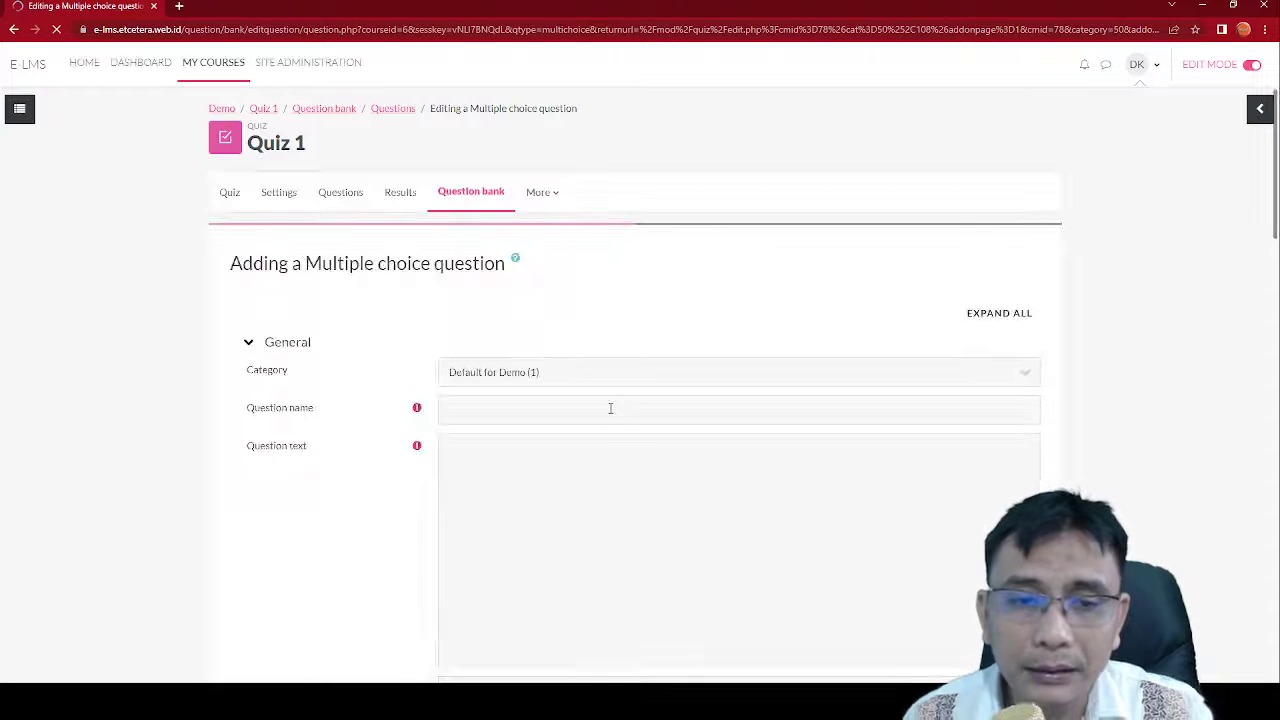
Name the question Q02 and enter the fill-in-the-blank question text, a first name followed by "... from England"
left_click(610, 408)
type("Q02")
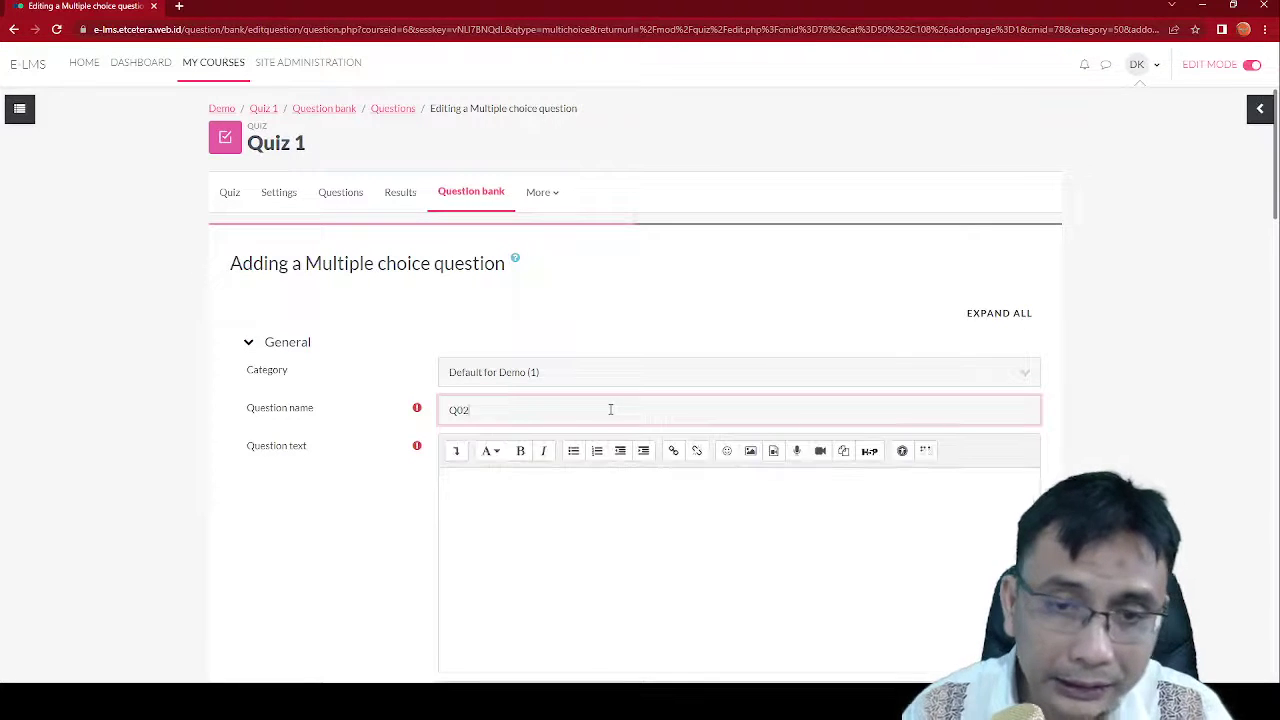
scroll(610, 409, "down", 2)
left_click(573, 422)
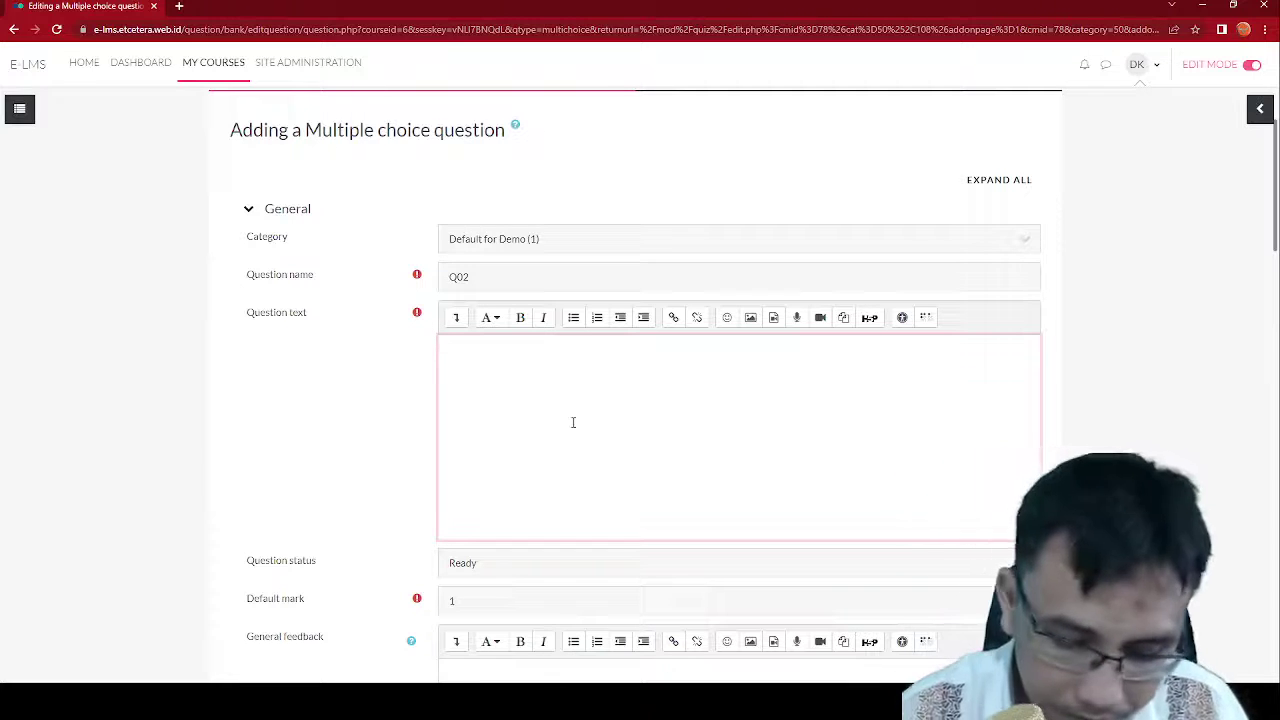
type("Andrew")
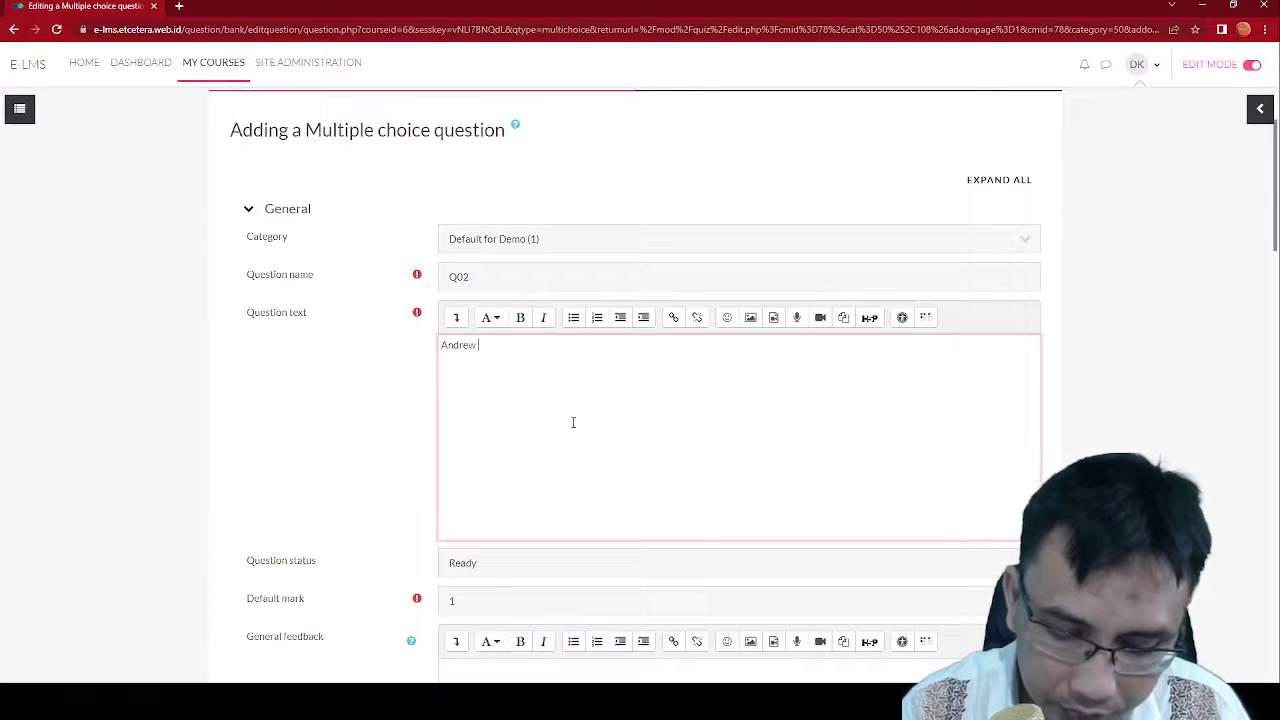
type(" .. from England")
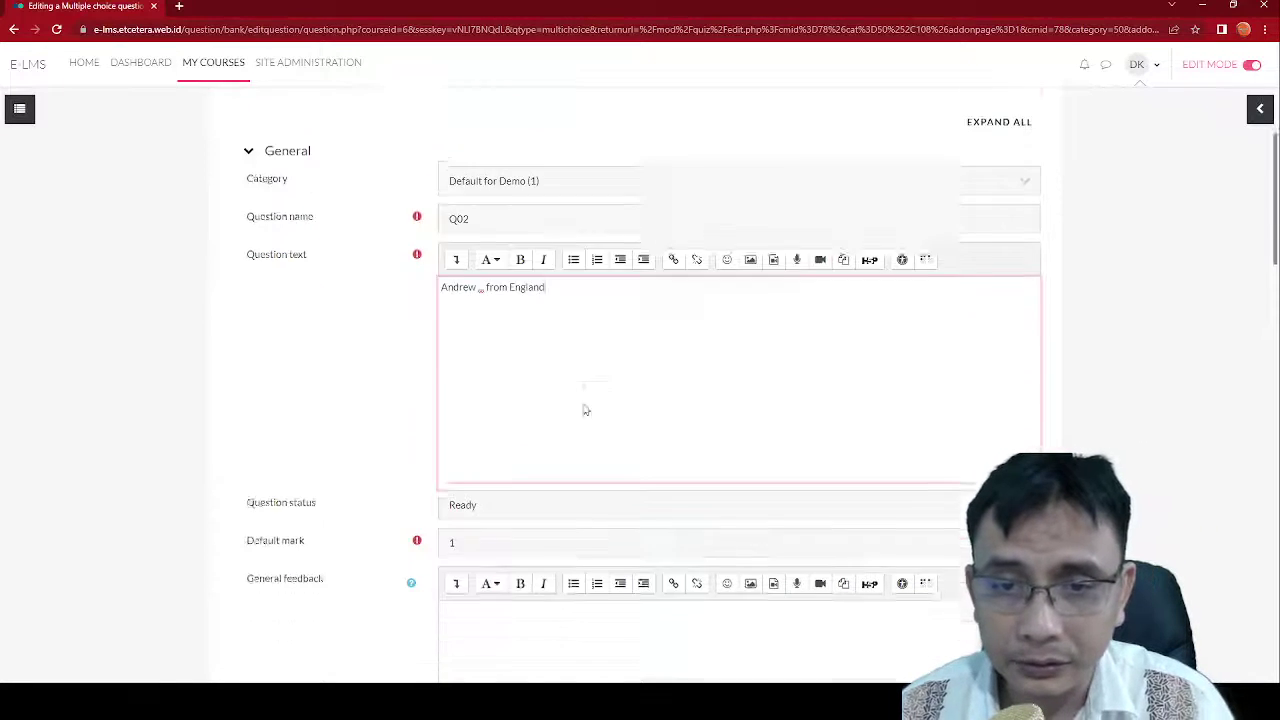
Enter the answer choices "am" as Choice 1, "is" as Choice 2 and "are" as Choice 3
scroll(580, 410, "down", 3)
scroll(516, 318, "down", 1)
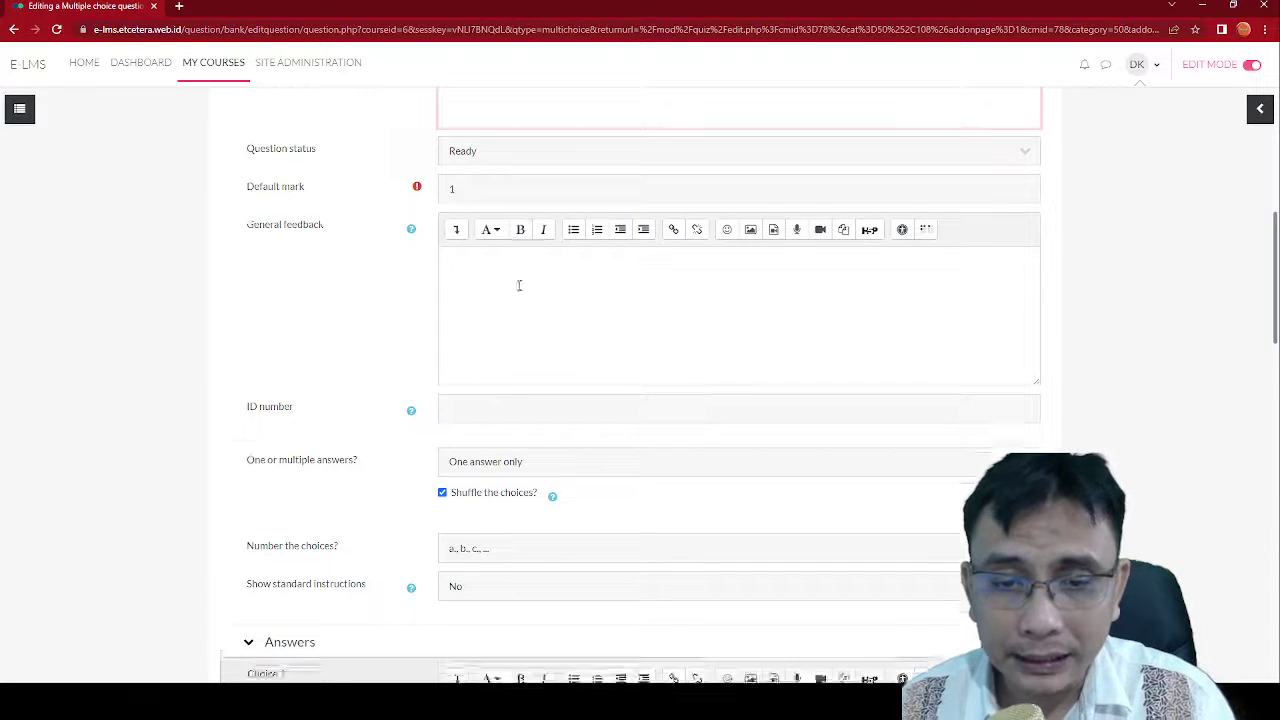
scroll(517, 300, "down", 3)
left_click(513, 317)
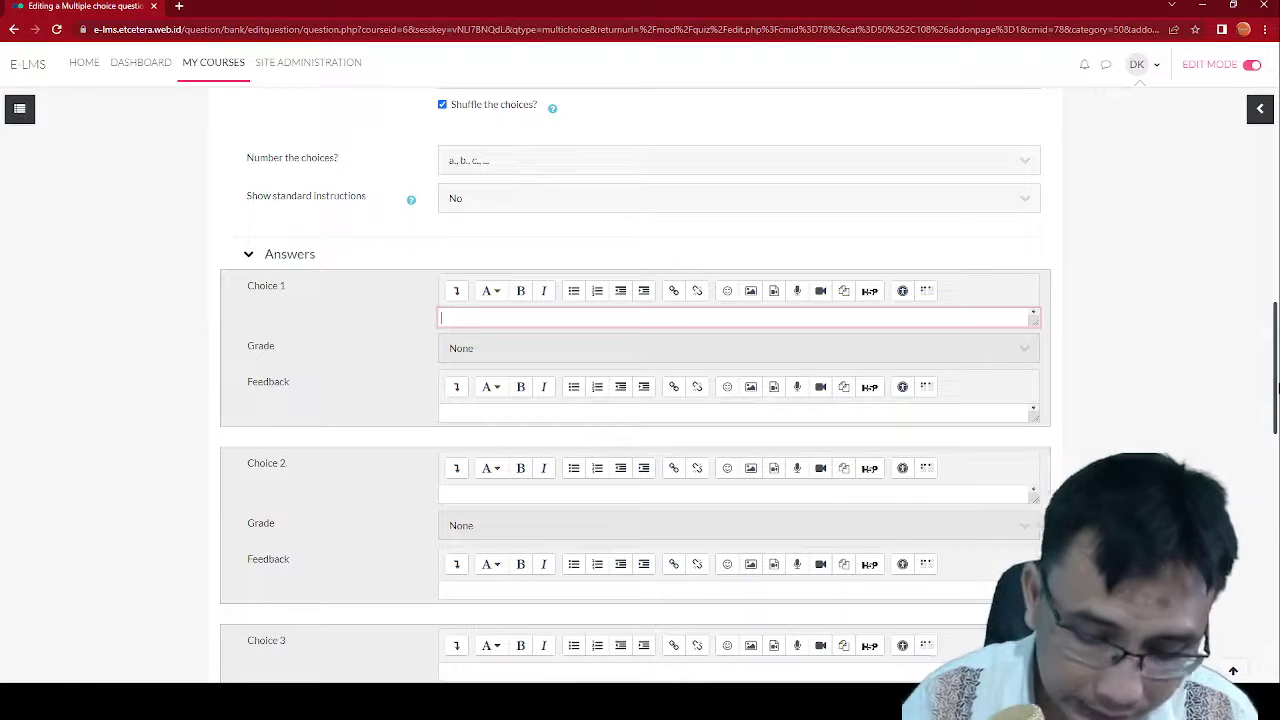
type("am")
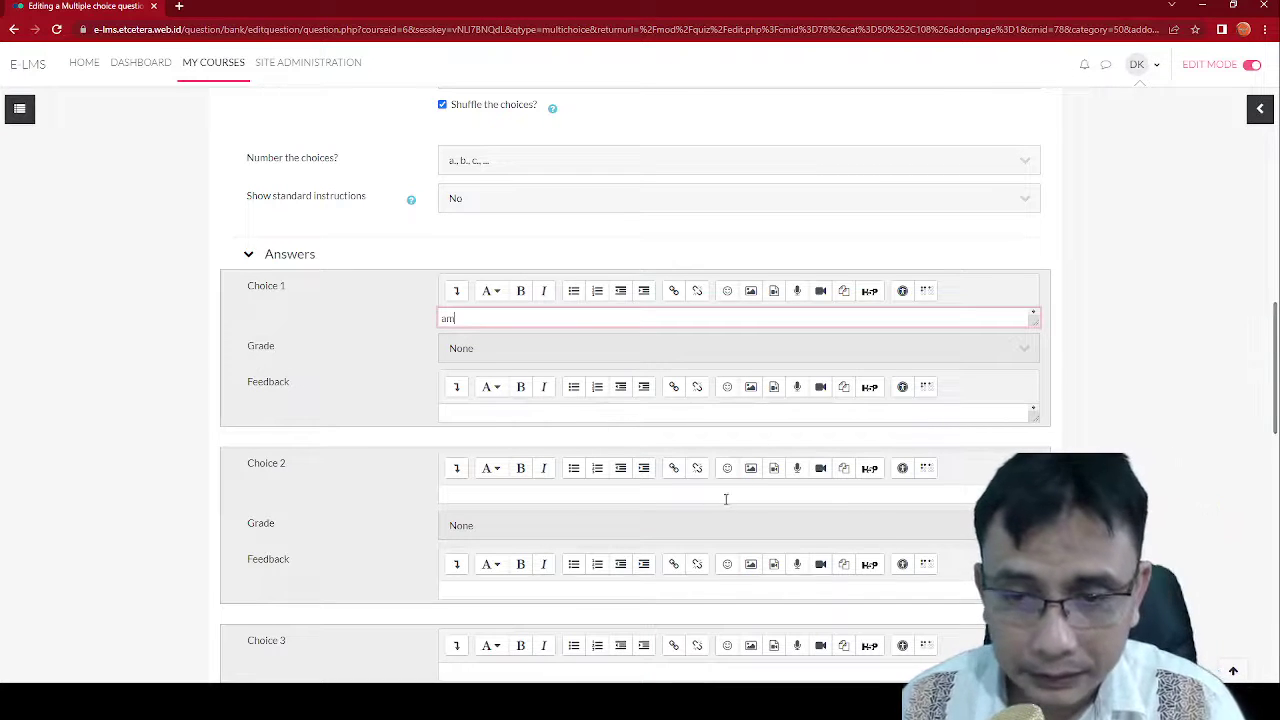
left_click(729, 495)
type("is")
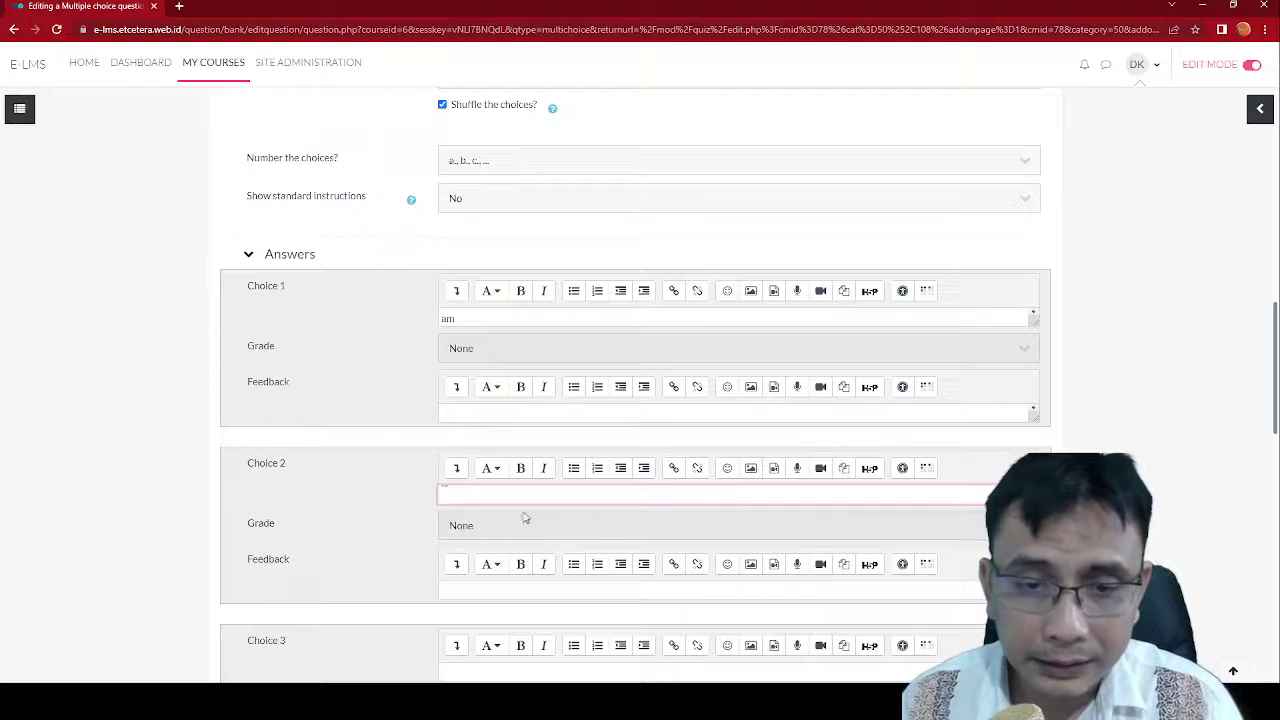
scroll(500, 530, "down", 2)
left_click(482, 537)
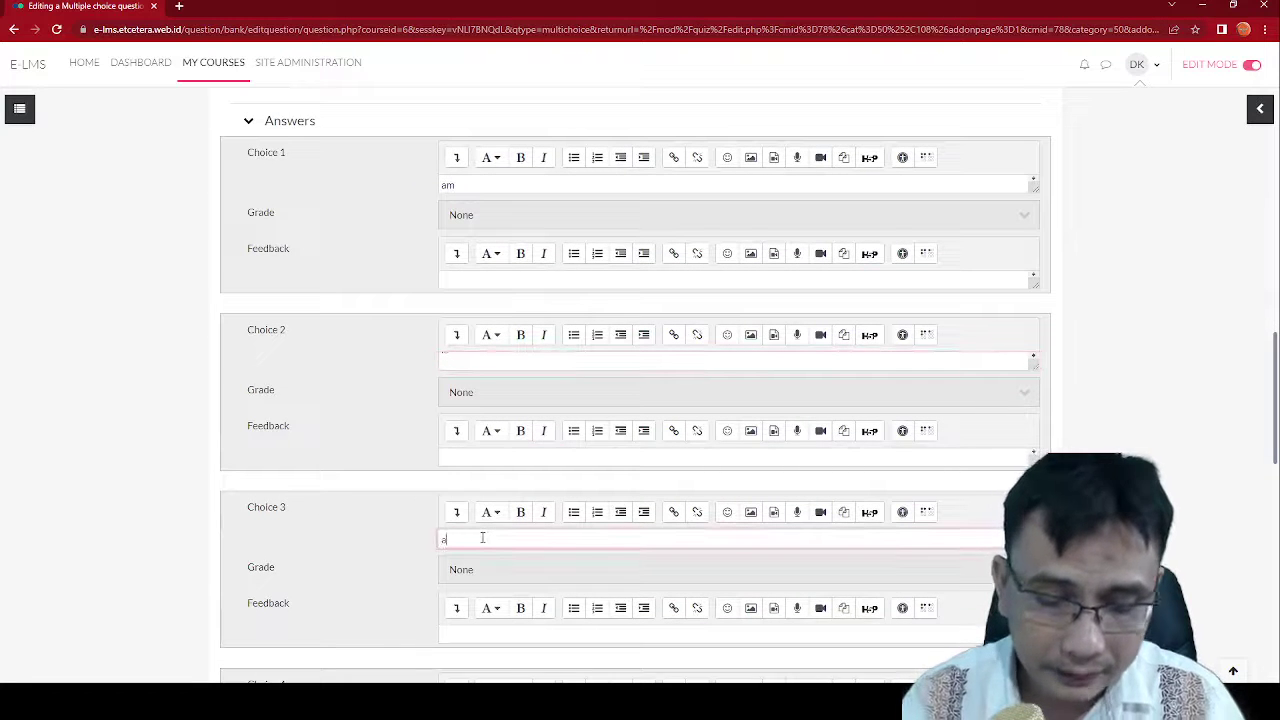
Set the grade of Choice 2 "is" to 100% and save question Q02
scroll(460, 320, "up", 3)
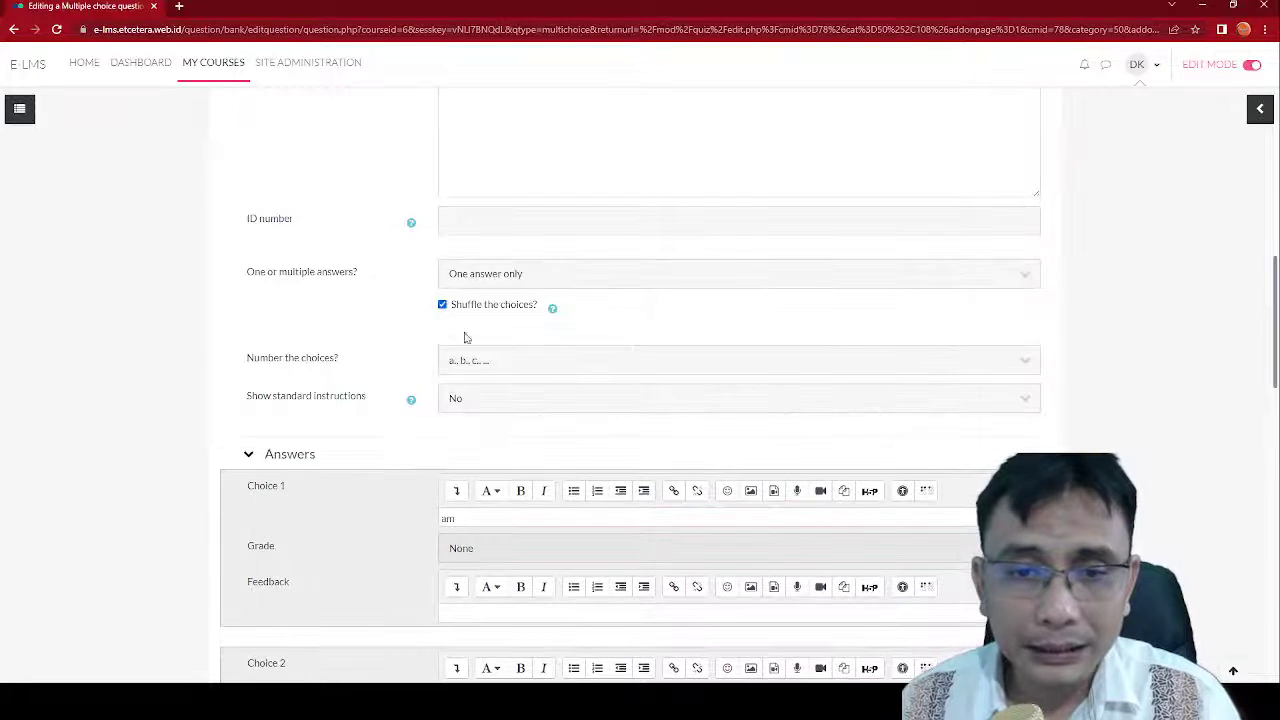
scroll(476, 524, "down", 1)
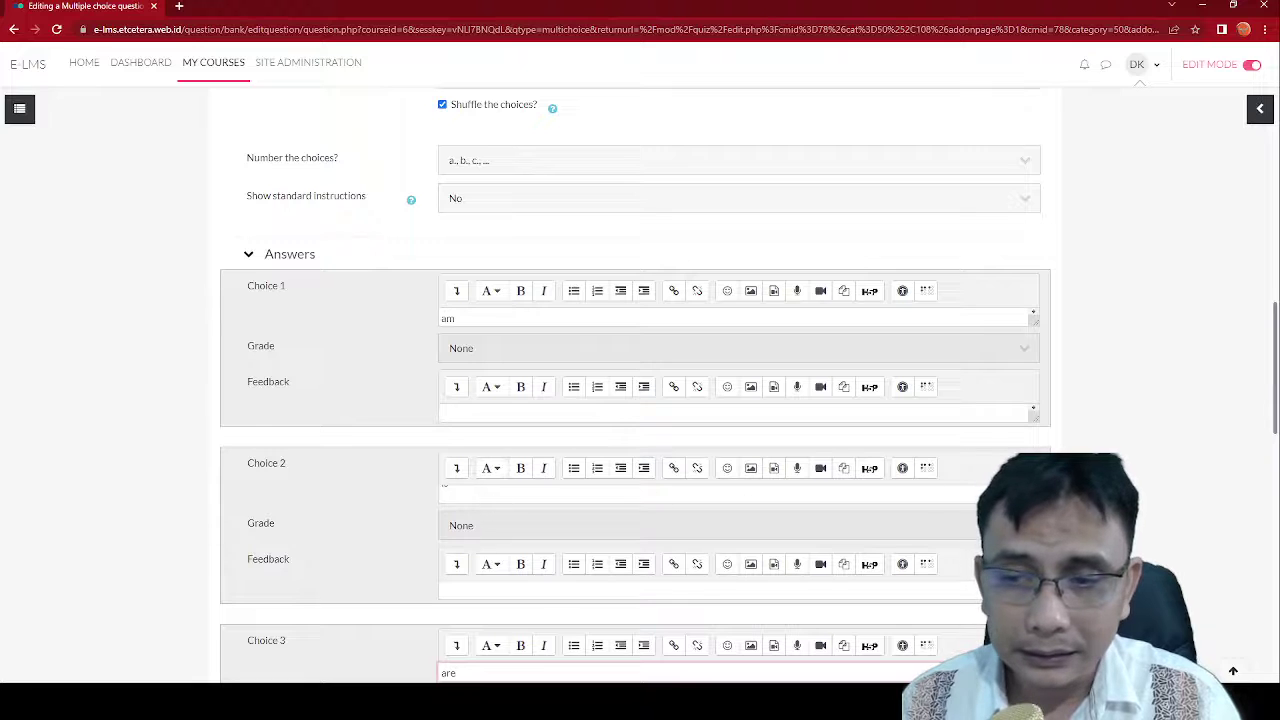
left_click(884, 495)
left_click(857, 525)
key("Down")
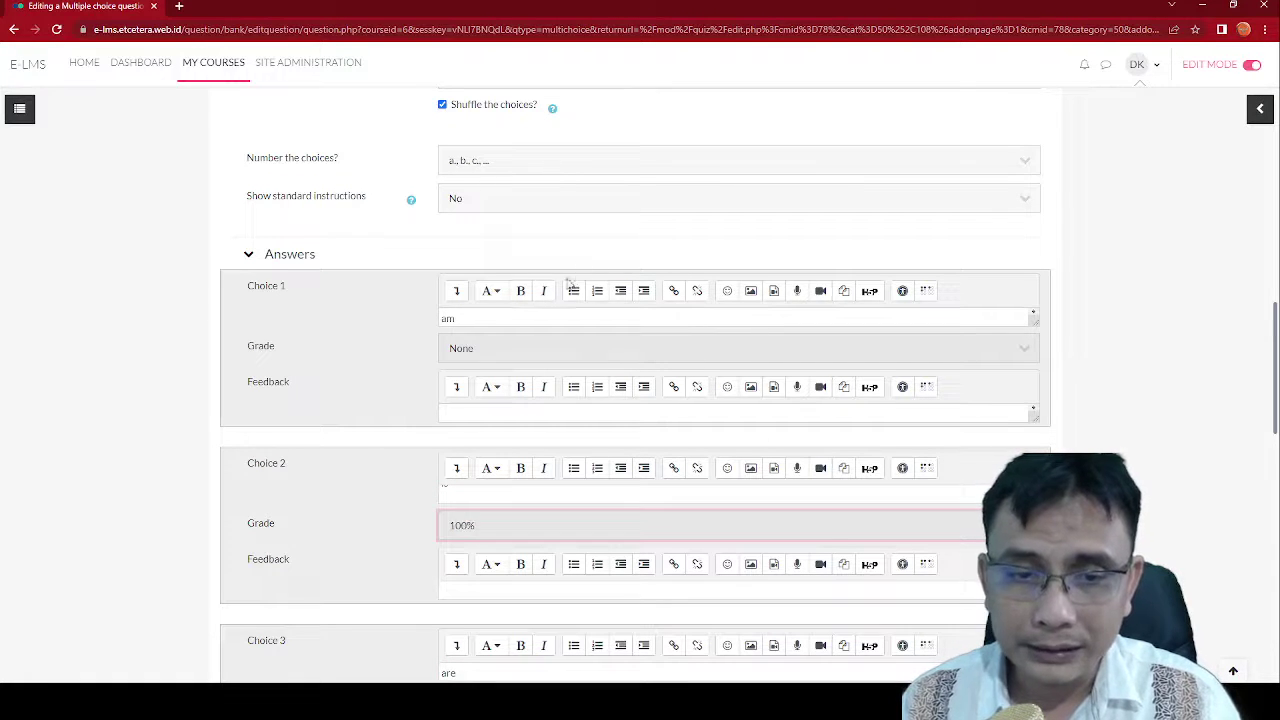
scroll(500, 392, "down", 2)
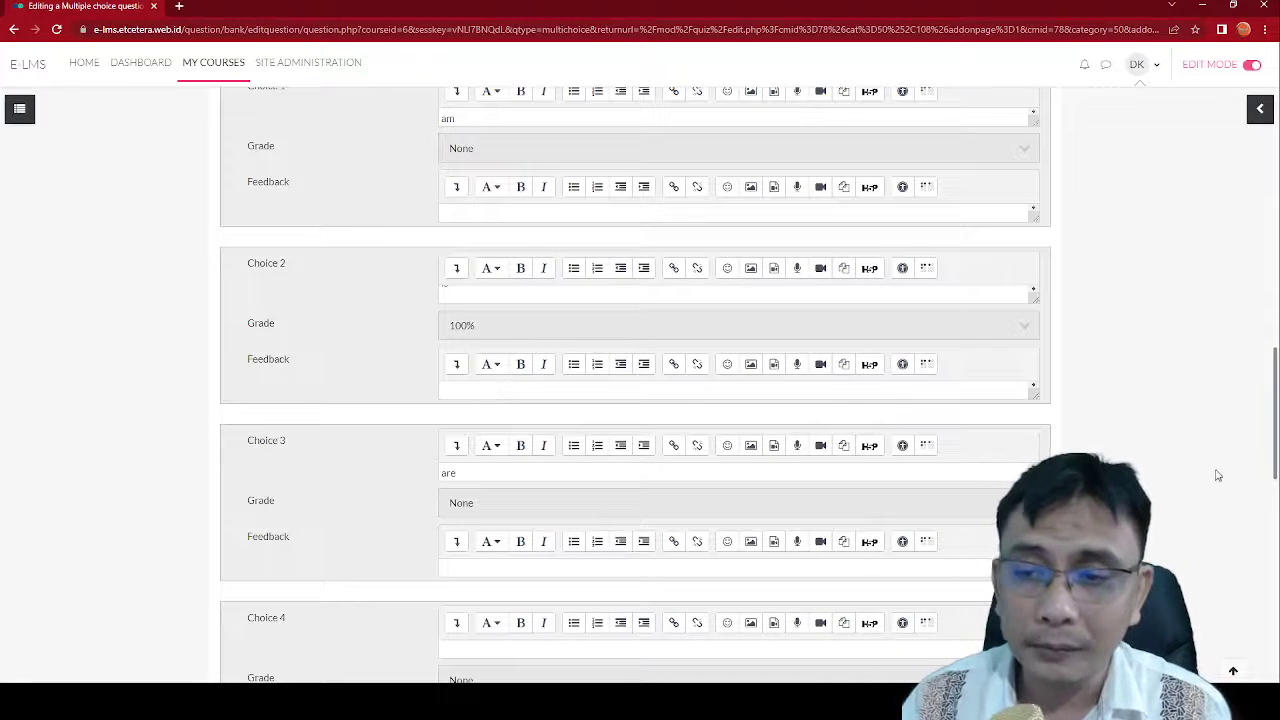
scroll(1230, 440, "down", 2)
scroll(955, 536, "down", 6)
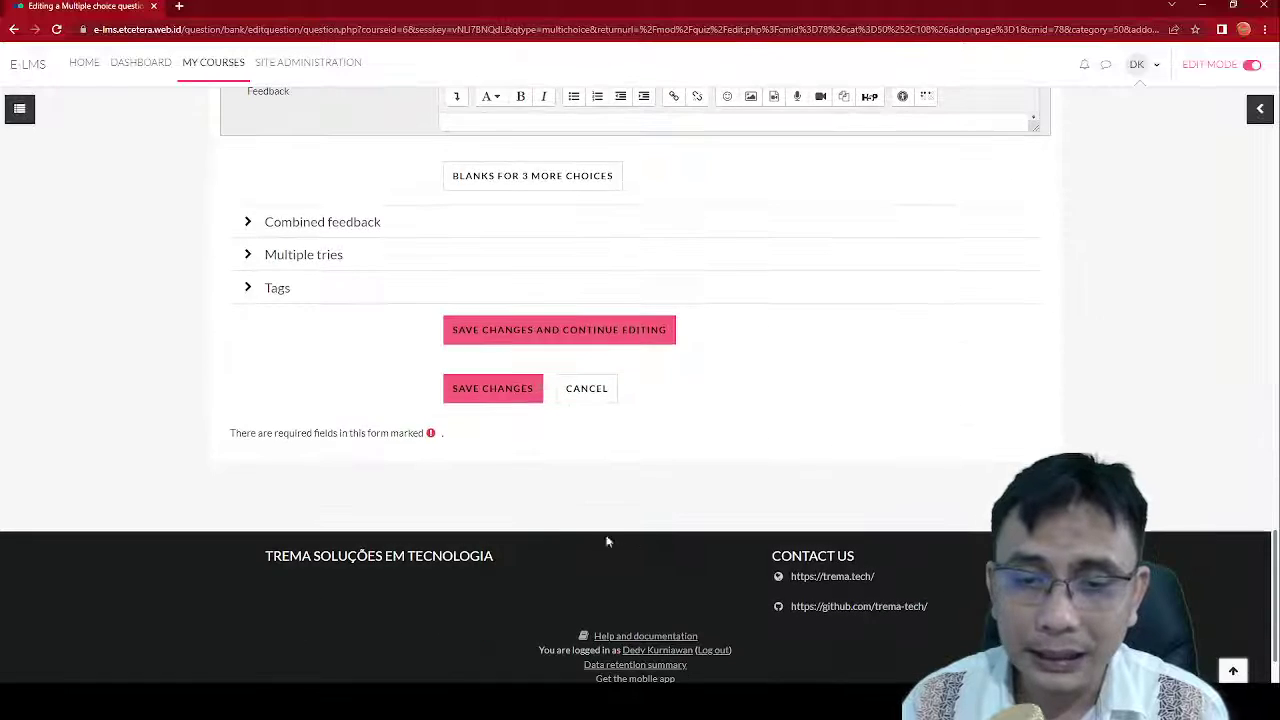
left_click(493, 389)
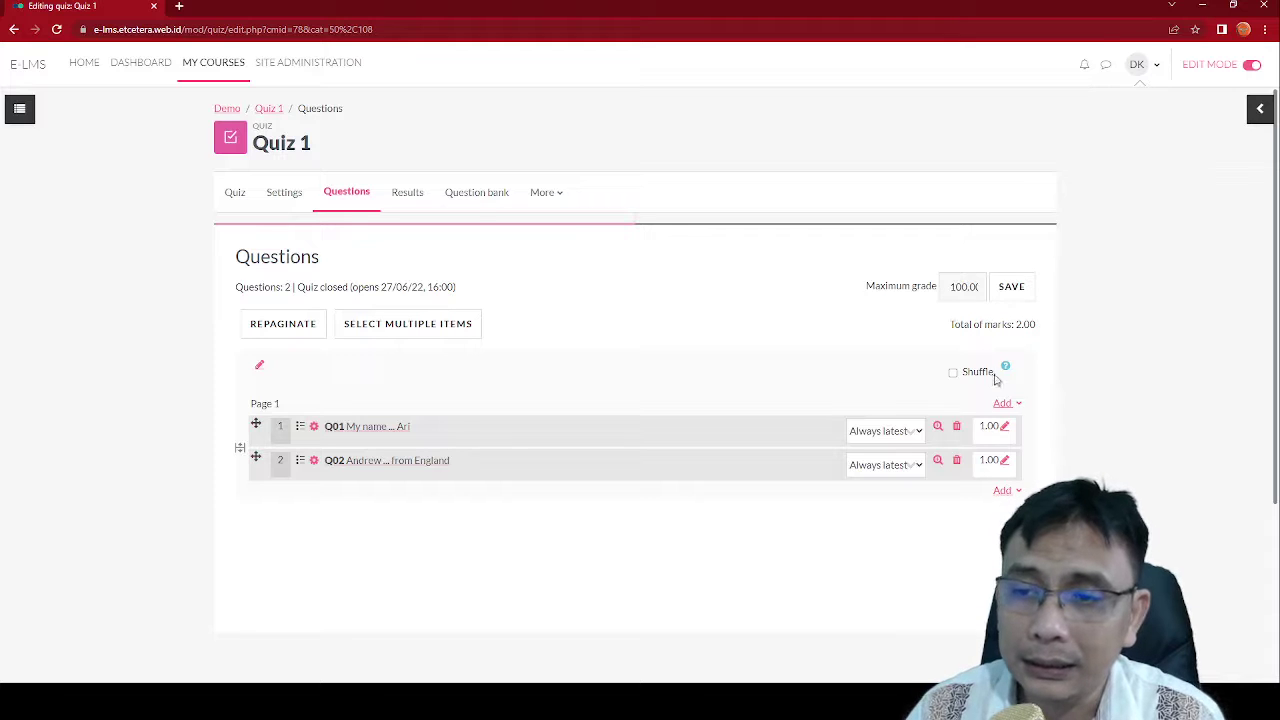
Start a third Multiple choice question on page 1 of the quiz
left_click(1005, 403)
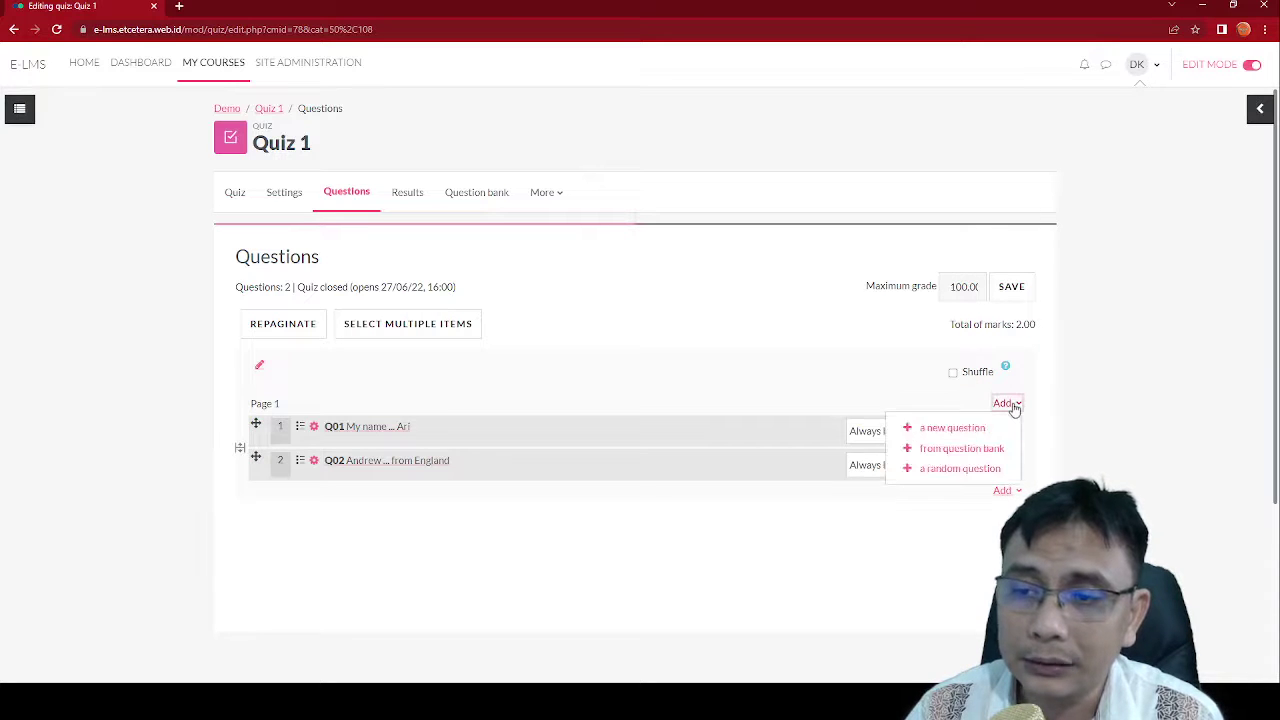
left_click(955, 424)
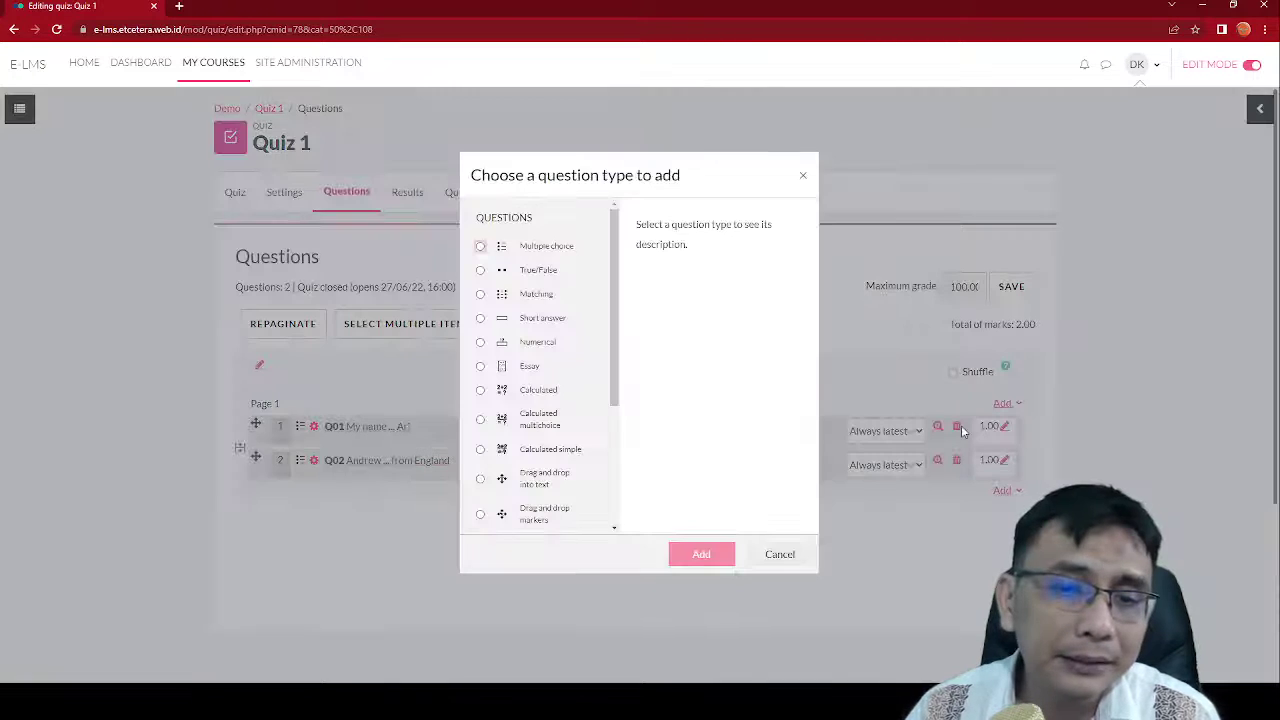
left_click(480, 247)
left_click(701, 554)
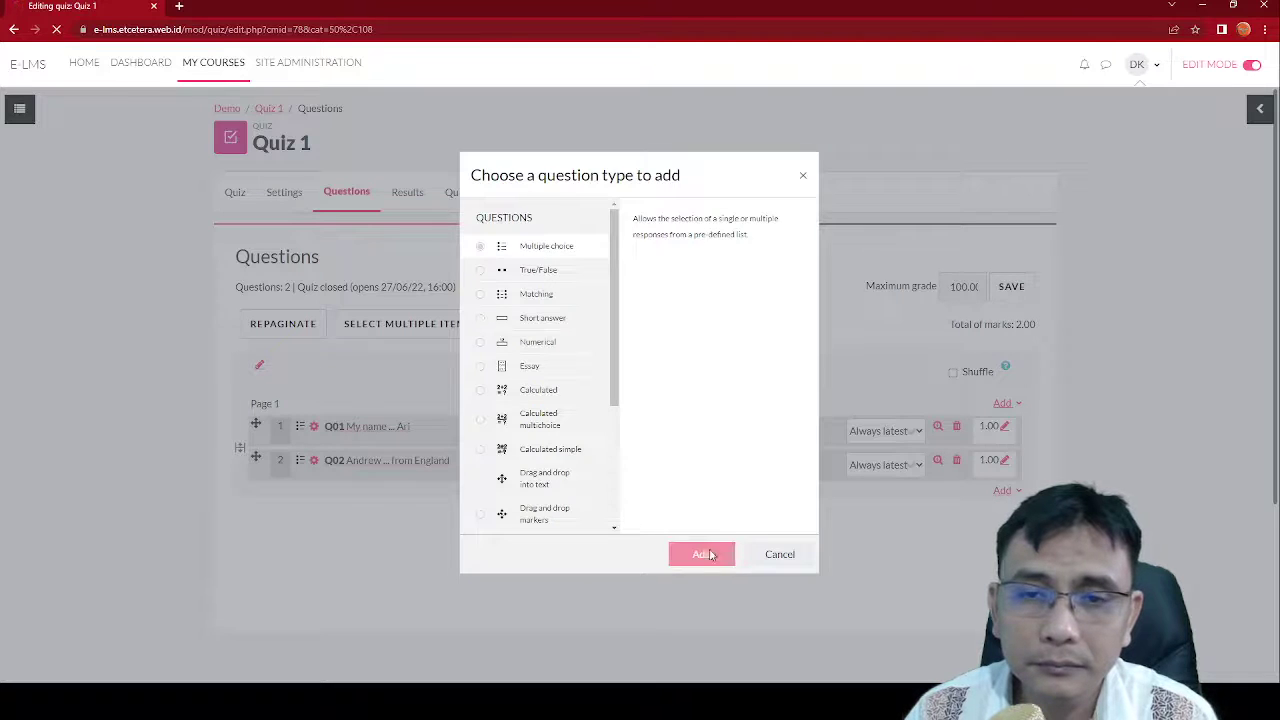
Name the question Q03 and enter the fill-in-the-blank question text, a first name followed by "and I ... best friends"
left_click(653, 416)
type("Q03")
left_click(778, 549)
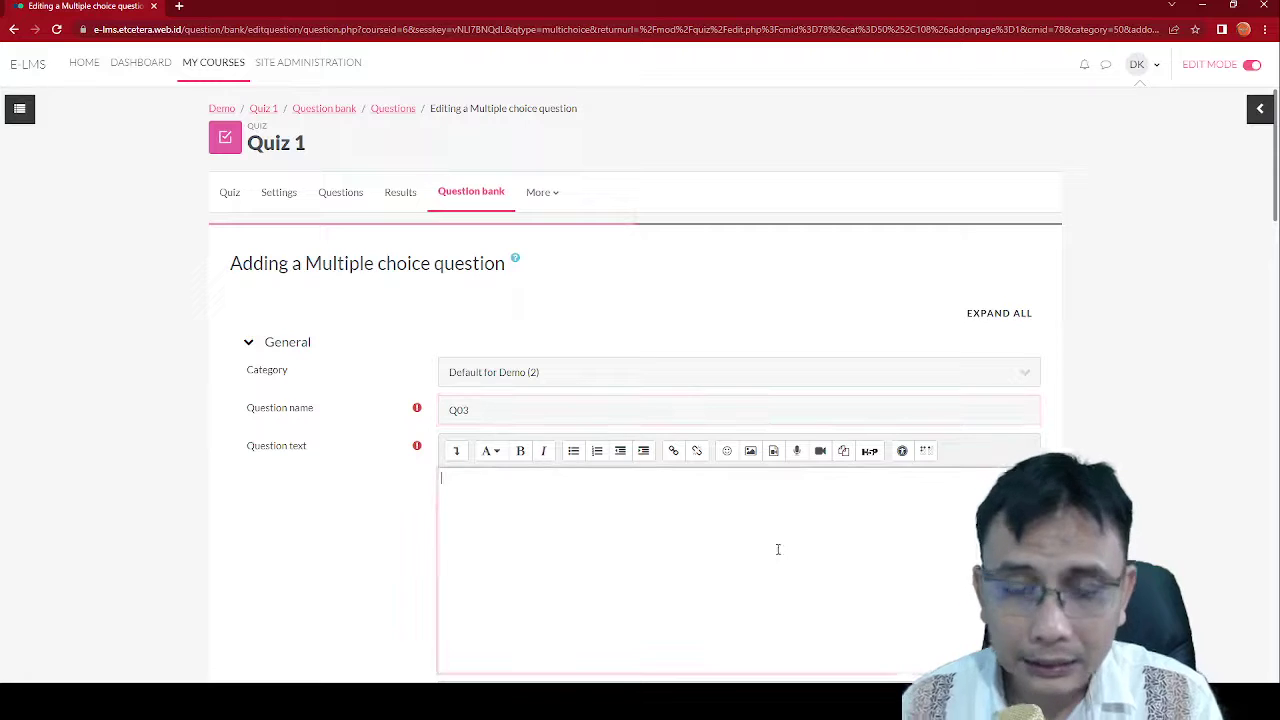
type("An")
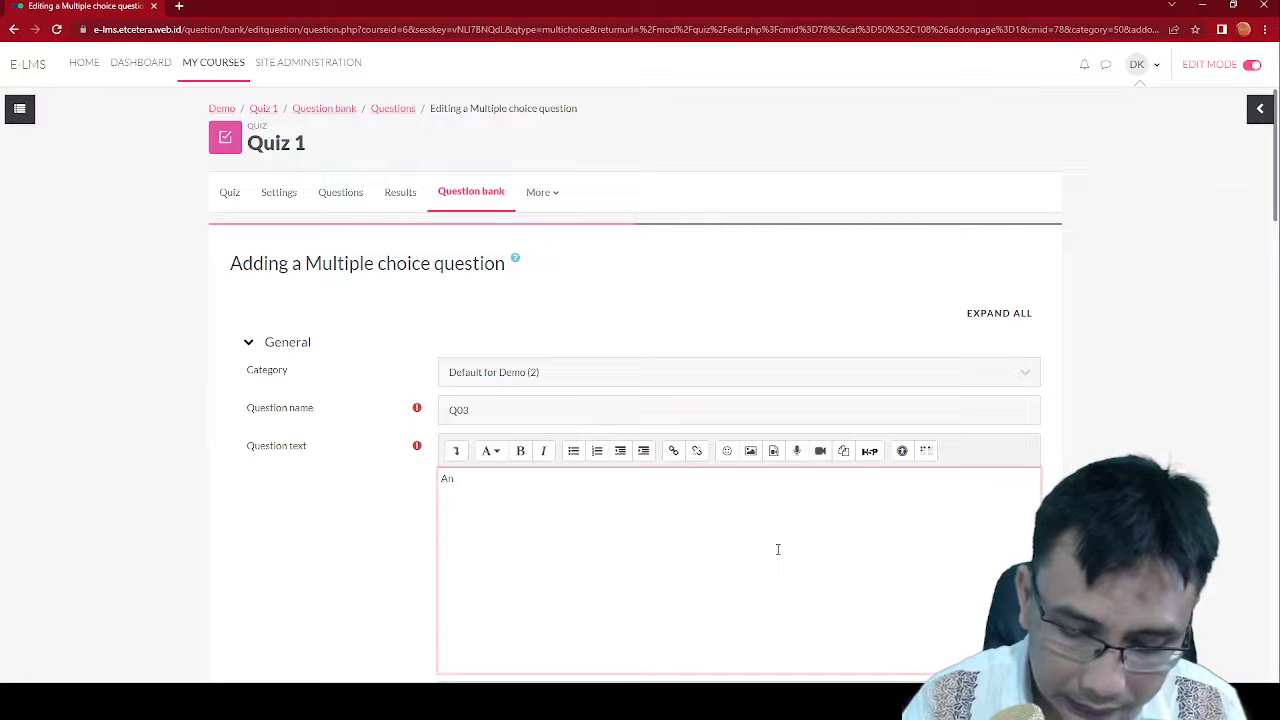
type("ton and I ... best friends")
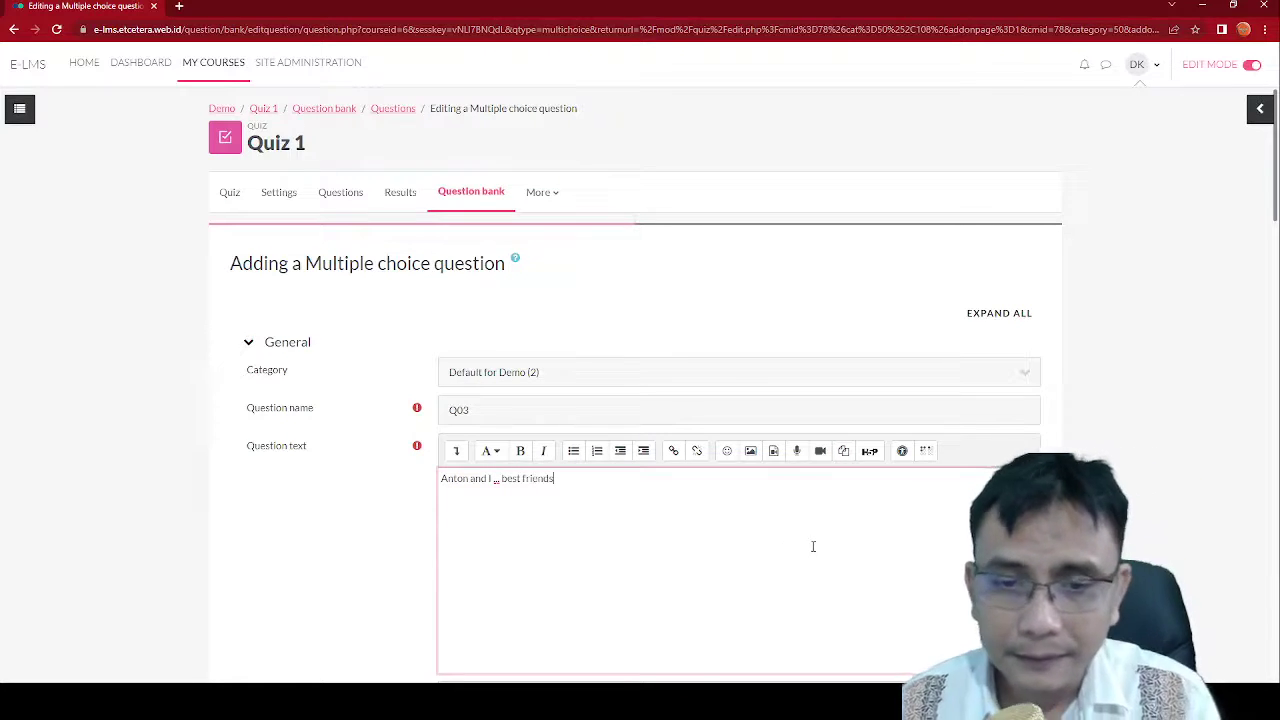
Enter the Q03 answer choices "am" as Choice 1, "is" as Choice 2 and "are" as Choice 3
scroll(813, 548, "down", 5)
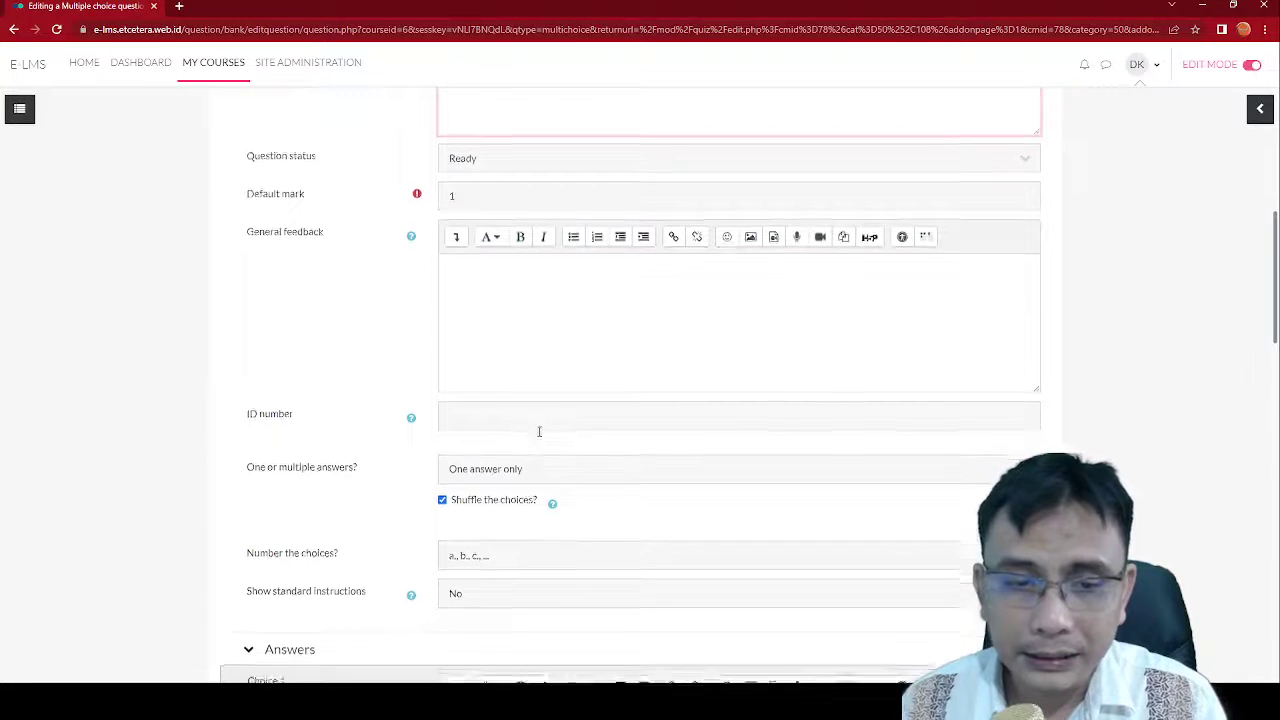
scroll(539, 431, "down", 2)
left_click(522, 512)
type("an")
key("Return")
scroll(923, 514, "down", 2)
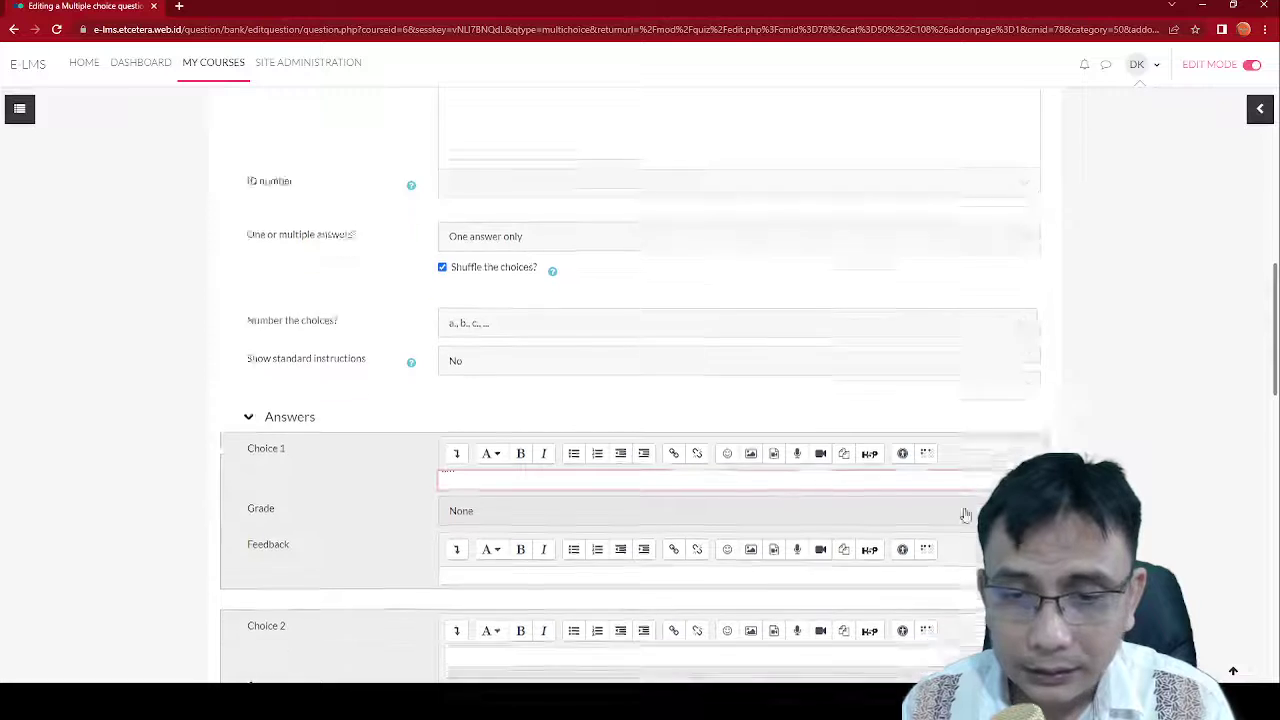
left_click(554, 491)
type("b")
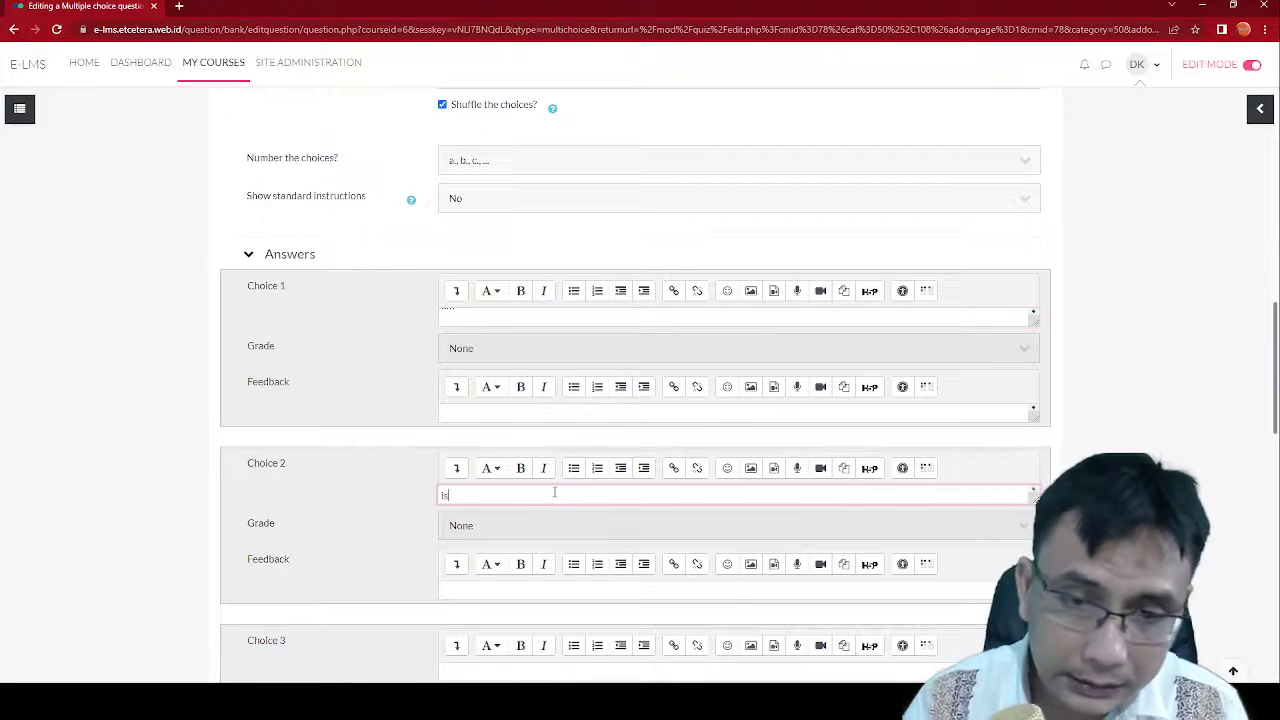
scroll(530, 490, "down", 1)
left_click(475, 605)
type("arc")
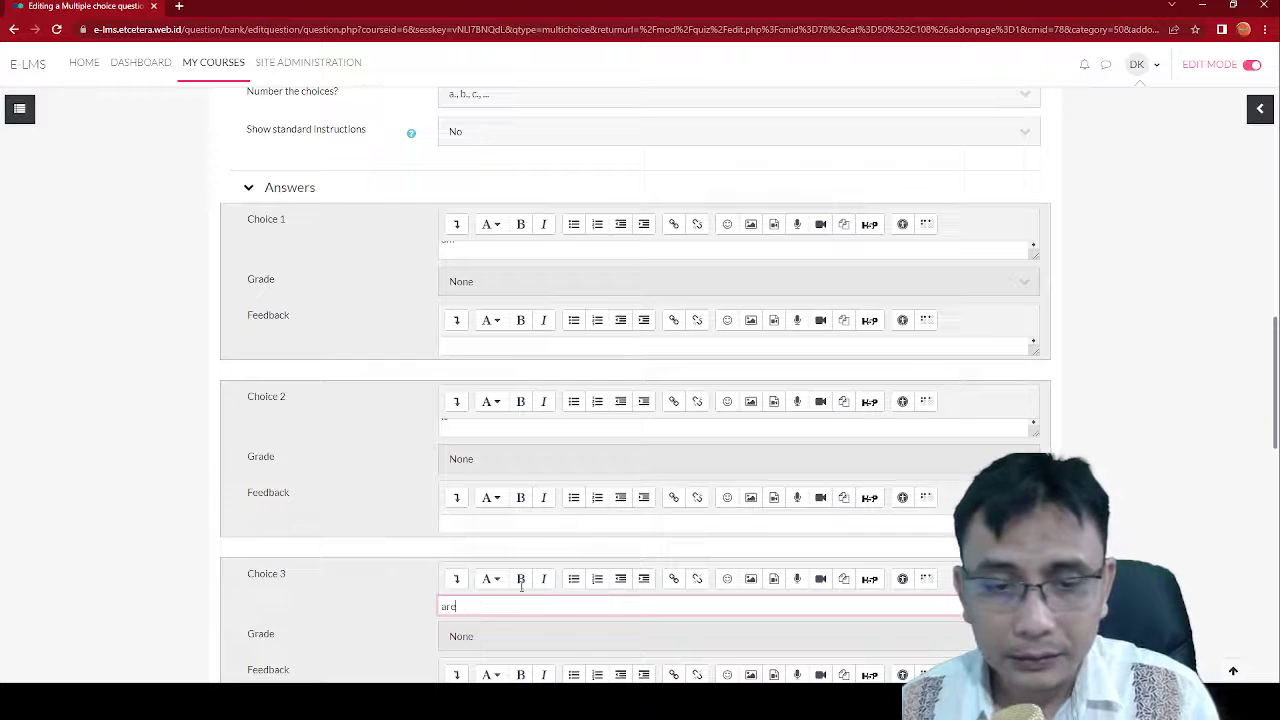
Set the grade of Choice 3 "are" to 100% and save question Q03
scroll(520, 587, "down", 2)
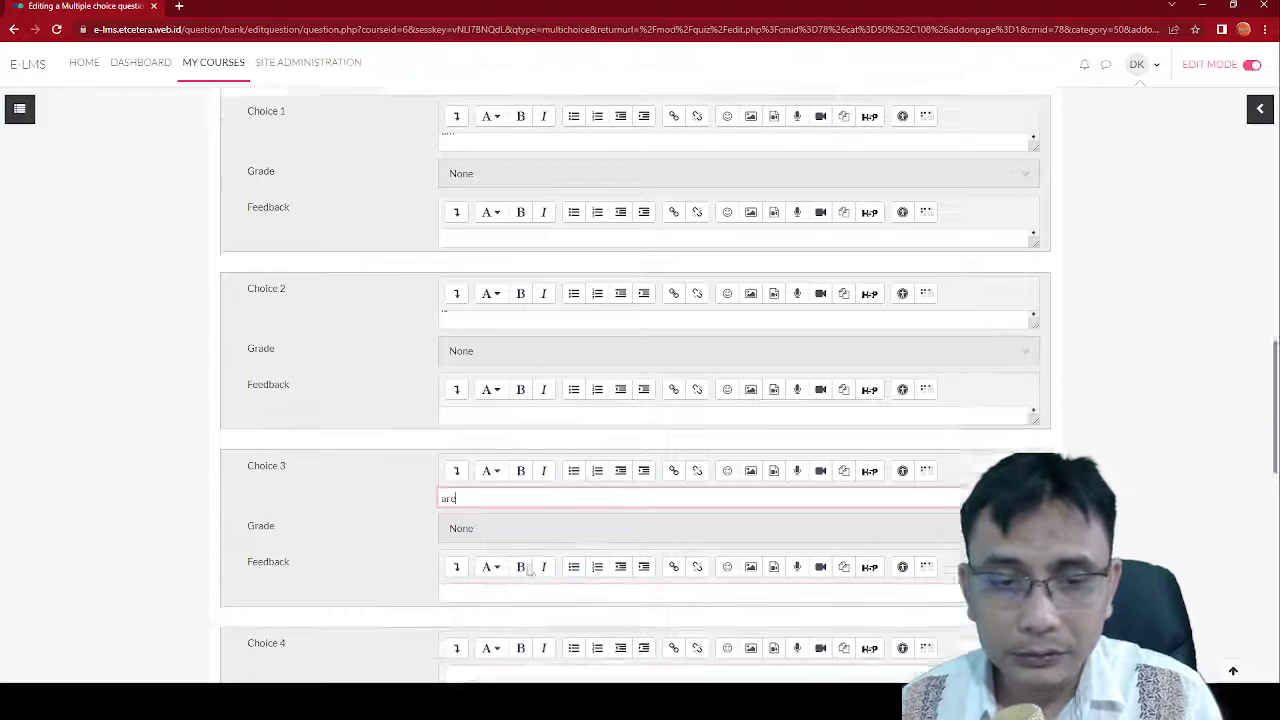
key("Tab")
key("Down")
left_click(331, 482)
scroll(331, 486, "down", 5)
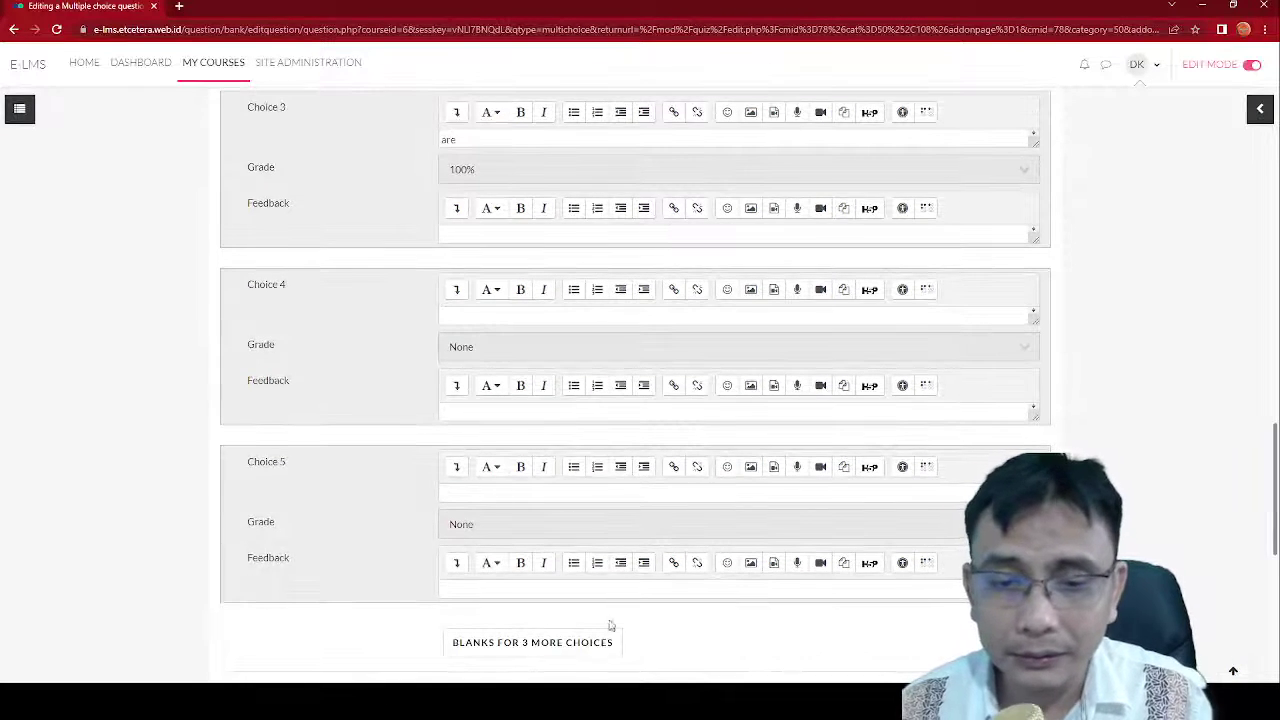
scroll(606, 614, "down", 8)
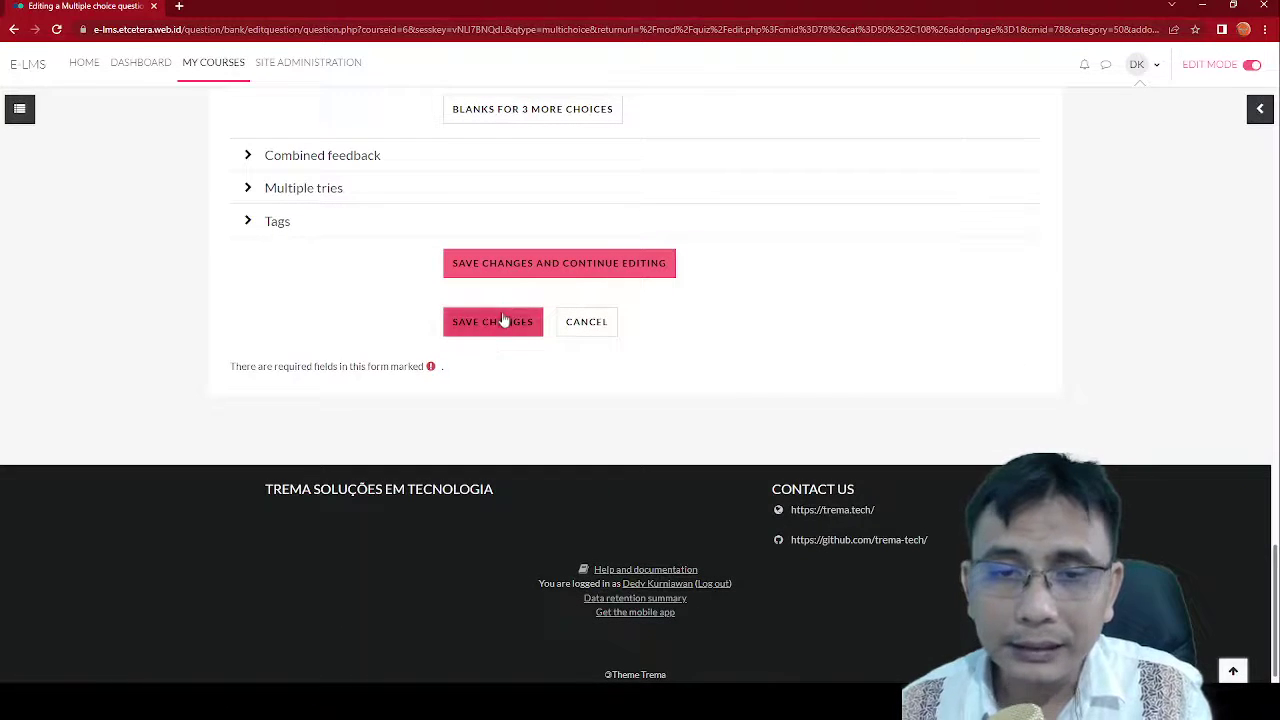
left_click(501, 320)
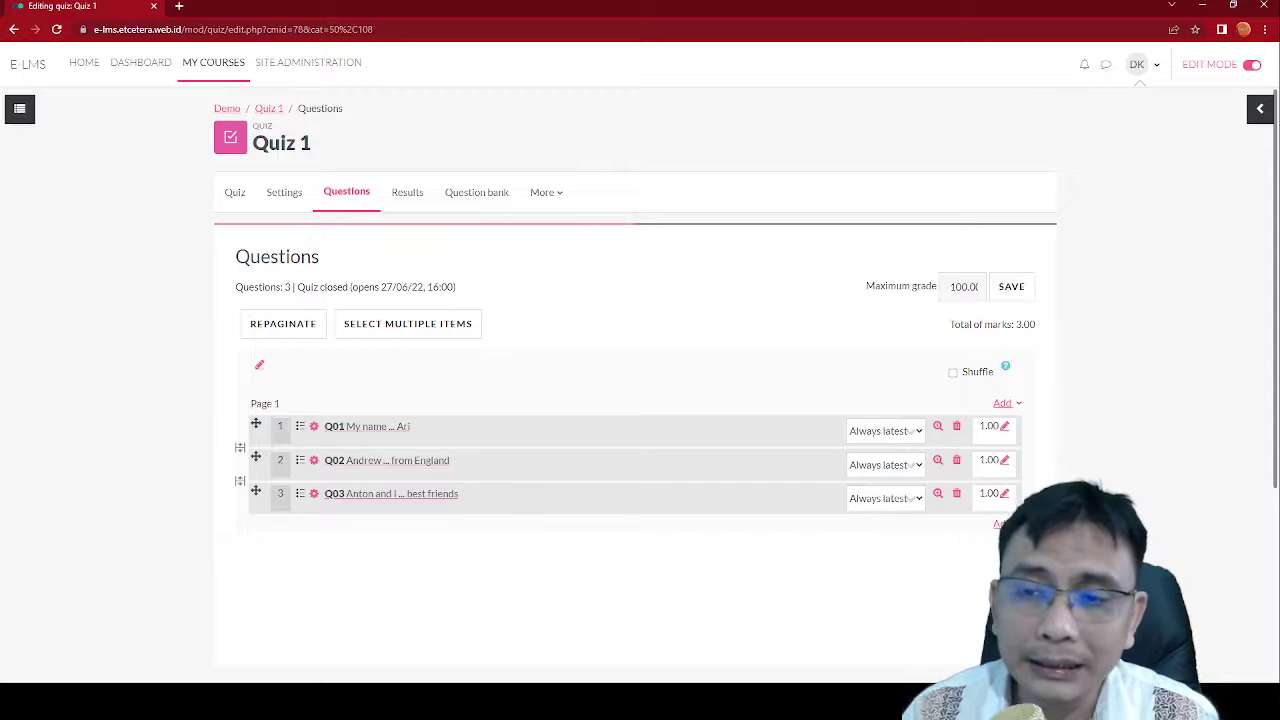
Enable shuffling of the quiz questions, set the mark of Q01 to 2 and save the maximum grade
left_click(953, 373)
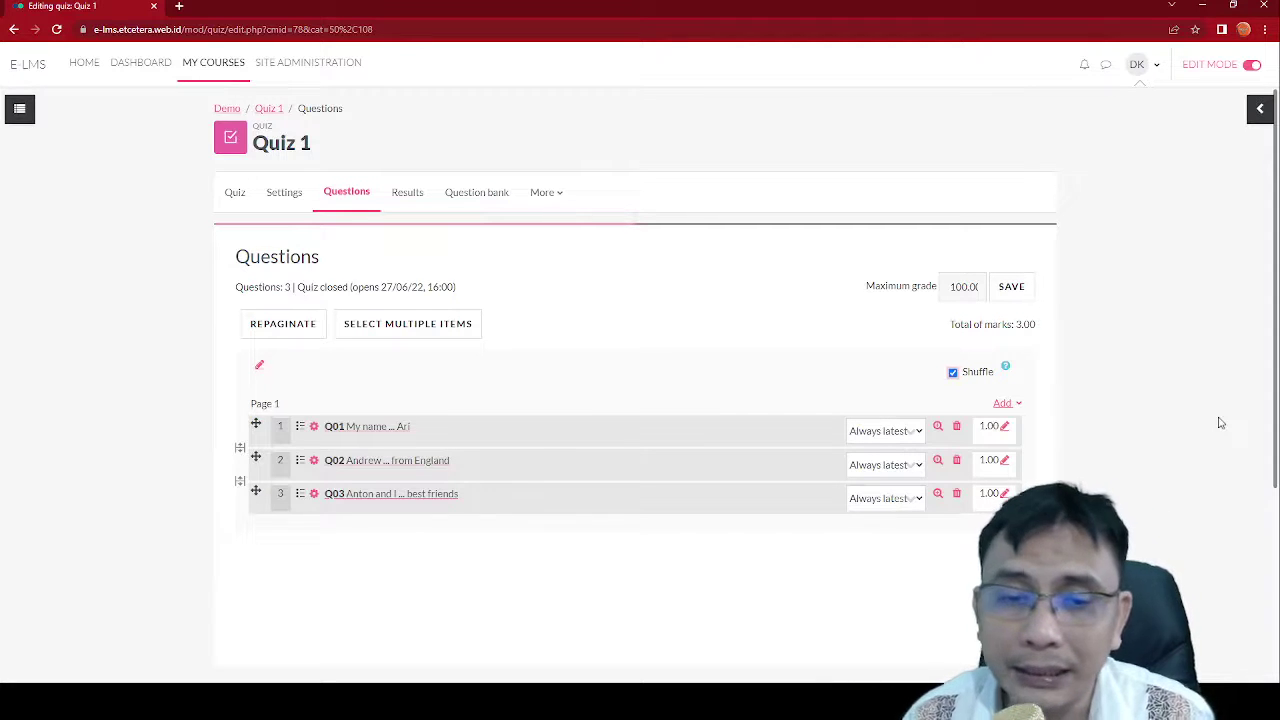
left_click(1005, 428)
type("2")
key("Return")
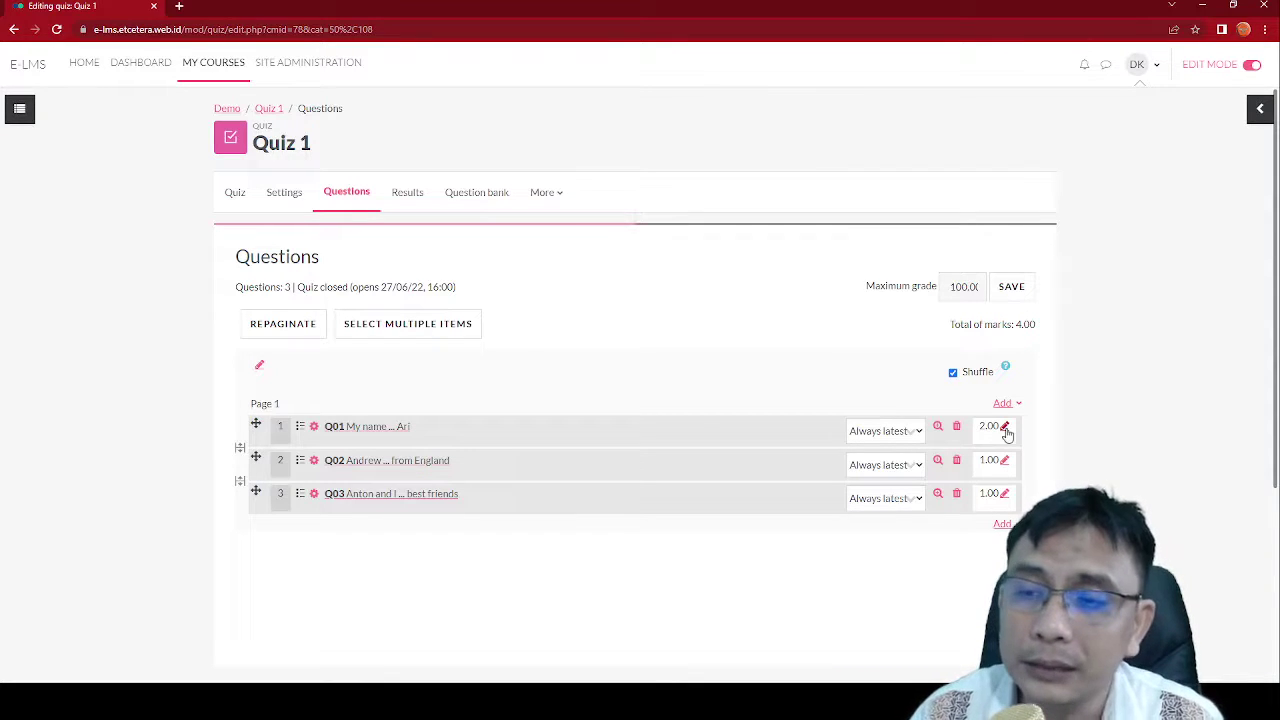
left_click(1010, 287)
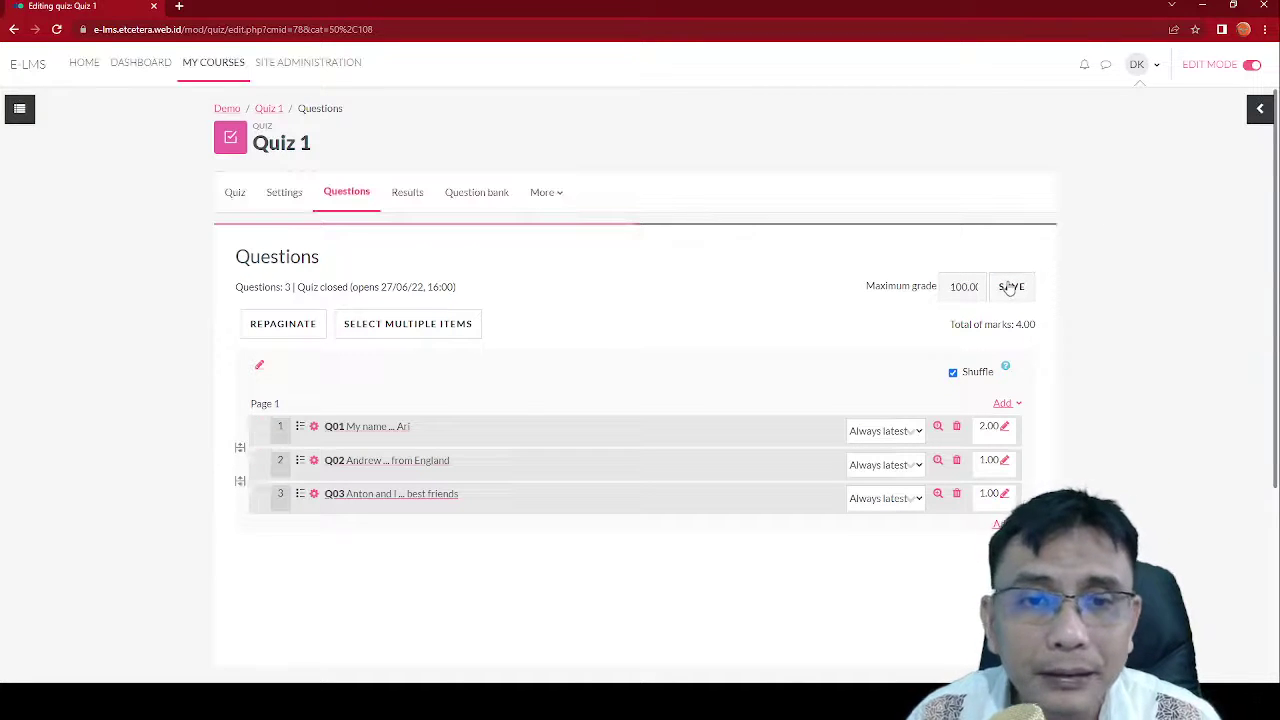
Start a preview attempt of Quiz 1 from the quiz page
left_click(235, 194)
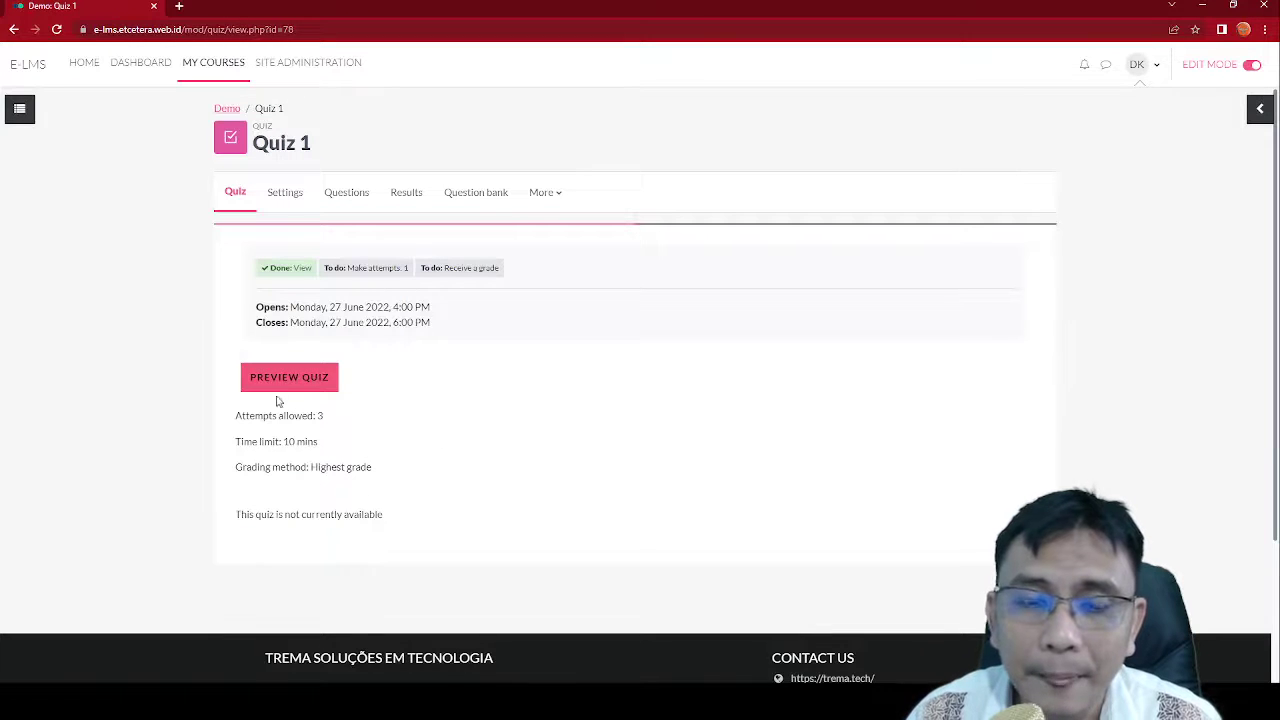
left_click(316, 377)
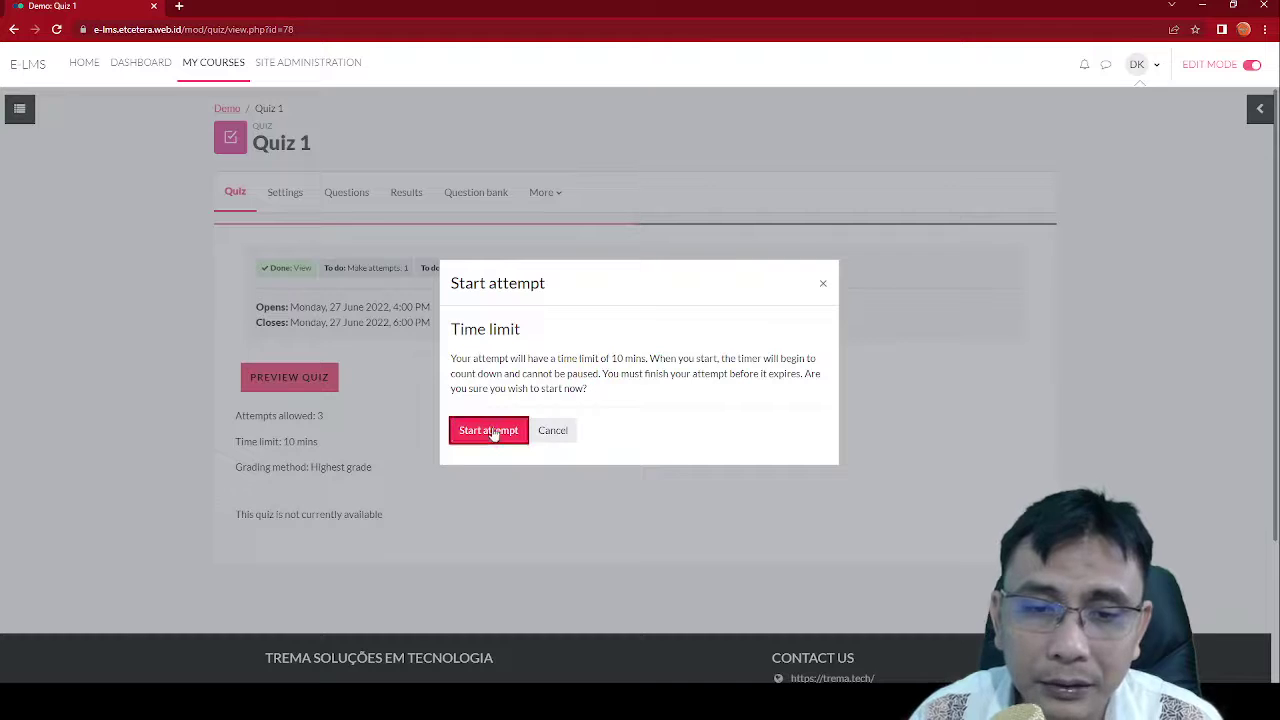
left_click(490, 429)
scroll(480, 330, "down", 2)
scroll(468, 248, "up", 2)
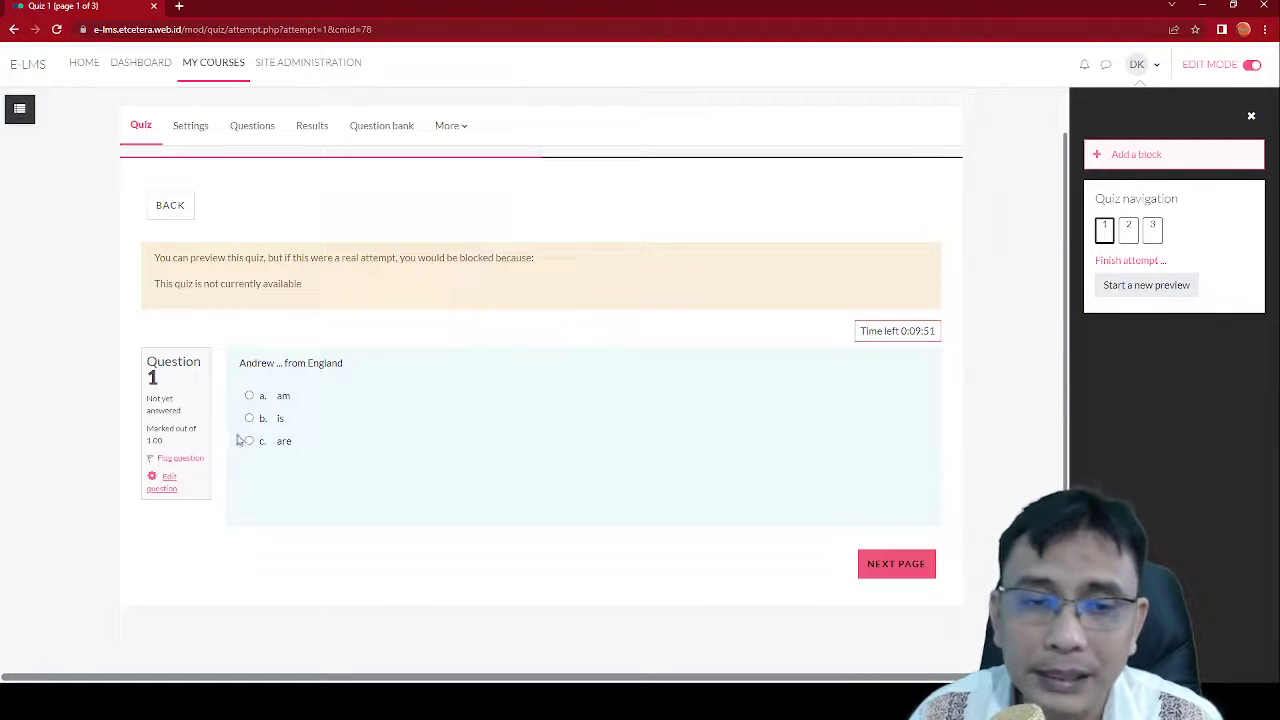
Answer Question 1 ("... from England") with "are" and continue to the next page
left_click(250, 396)
left_click(249, 418)
left_click(249, 441)
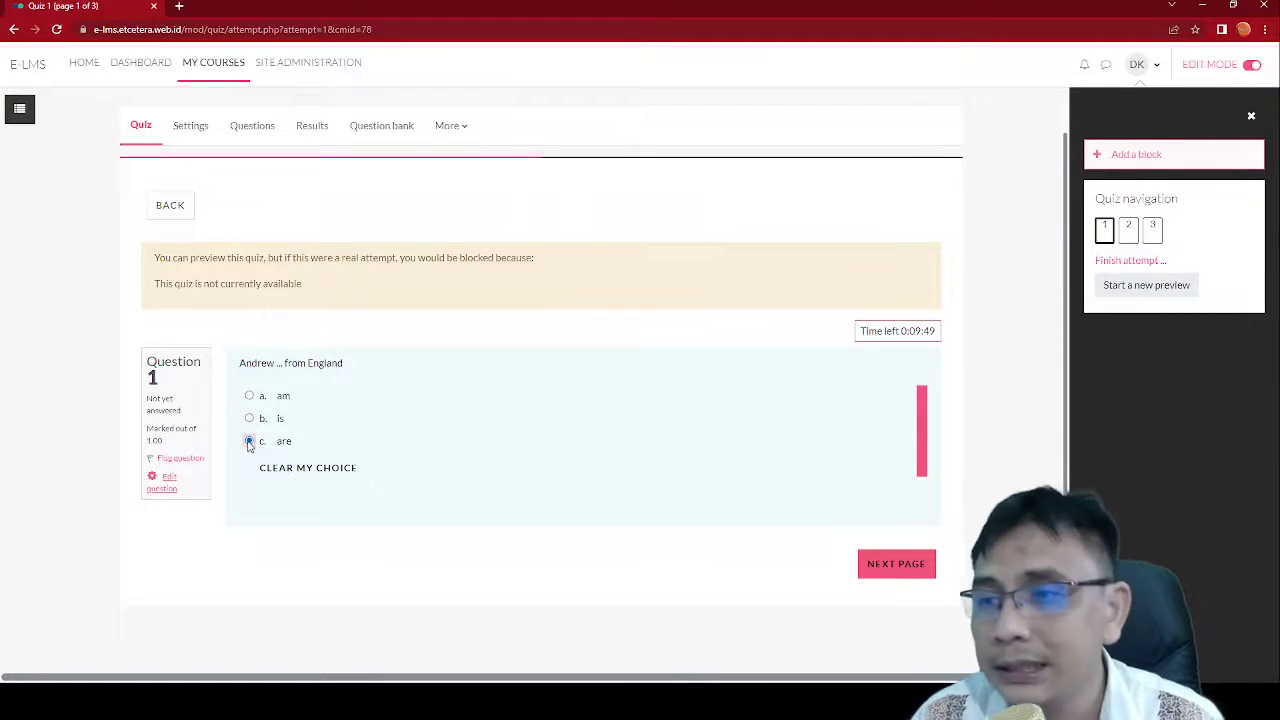
left_click(892, 566)
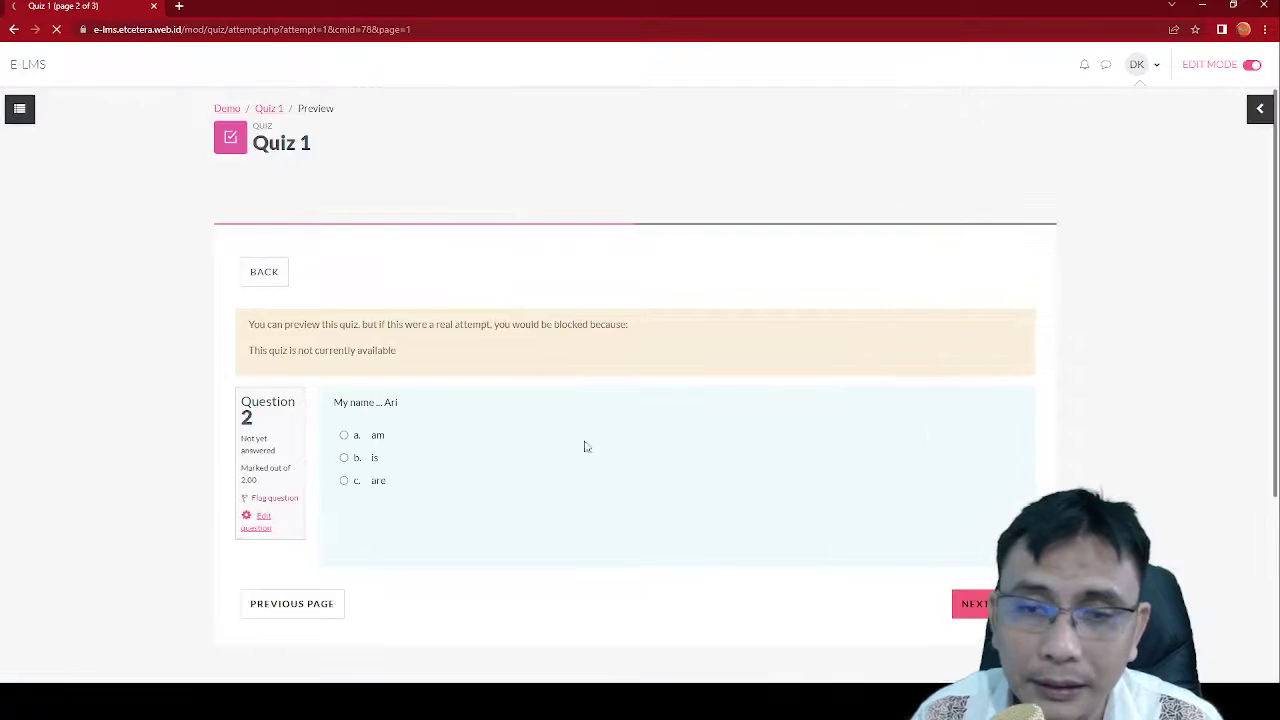
Answer Question 2 with "am" and Question 3 with "are", and finish answering the attempt
left_click(344, 462)
left_click(968, 630)
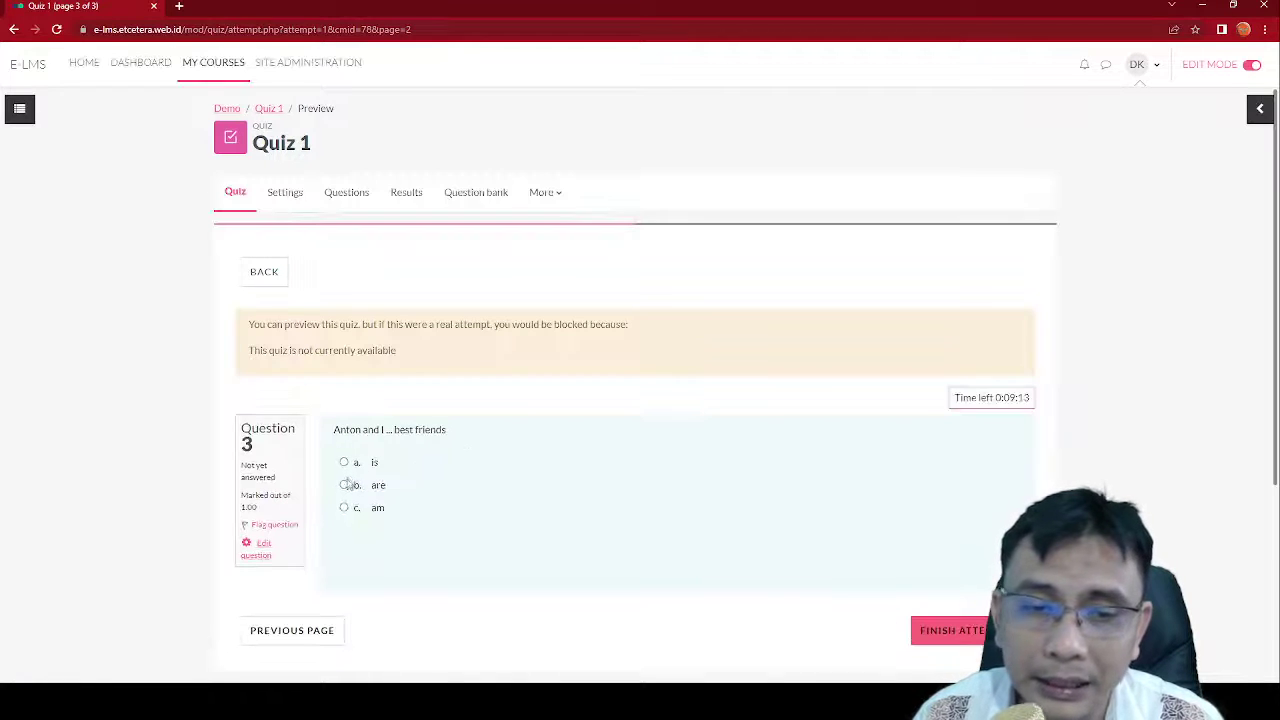
left_click(345, 485)
left_click(918, 630)
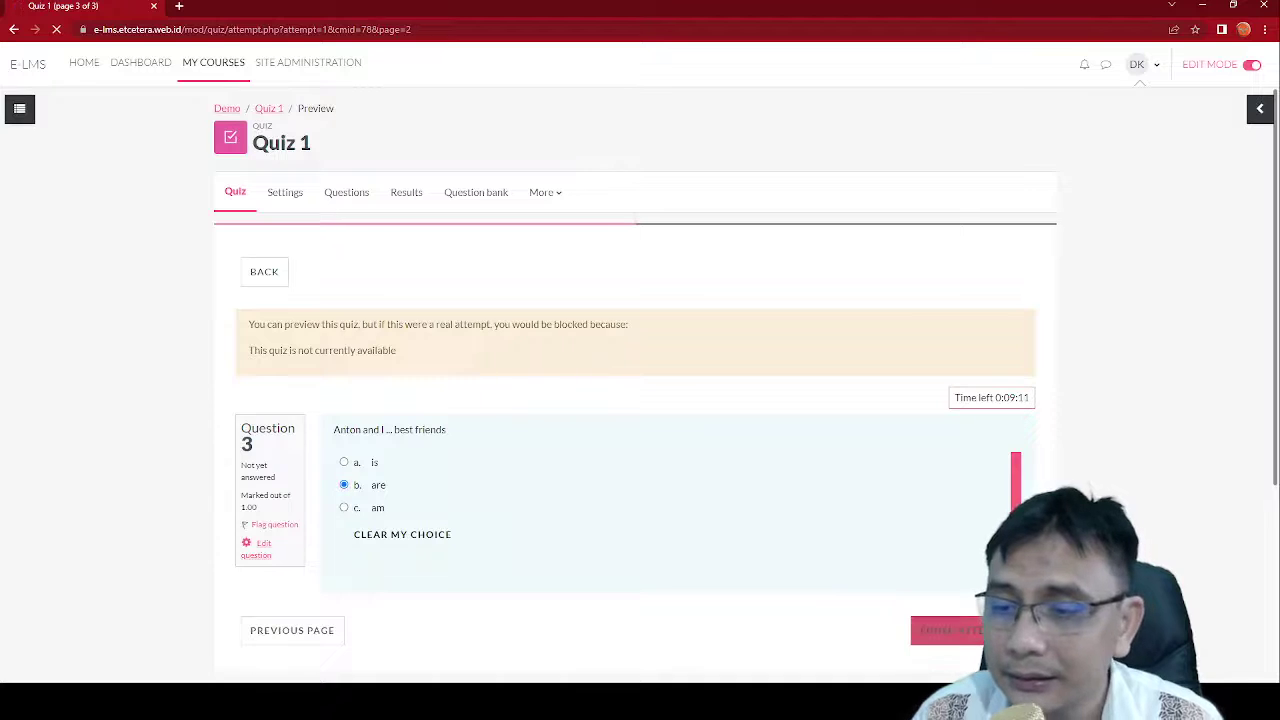
Submit all answers of the preview attempt and confirm the submission
scroll(800, 556, "down", 3)
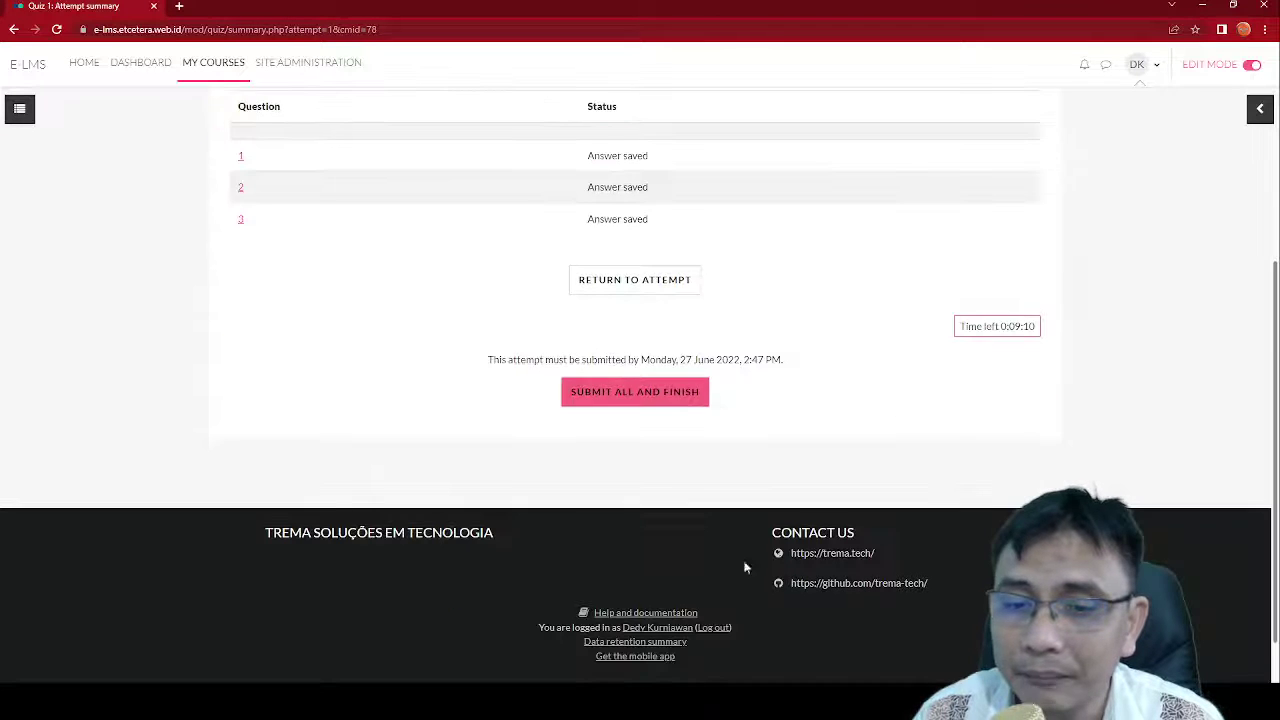
left_click(675, 395)
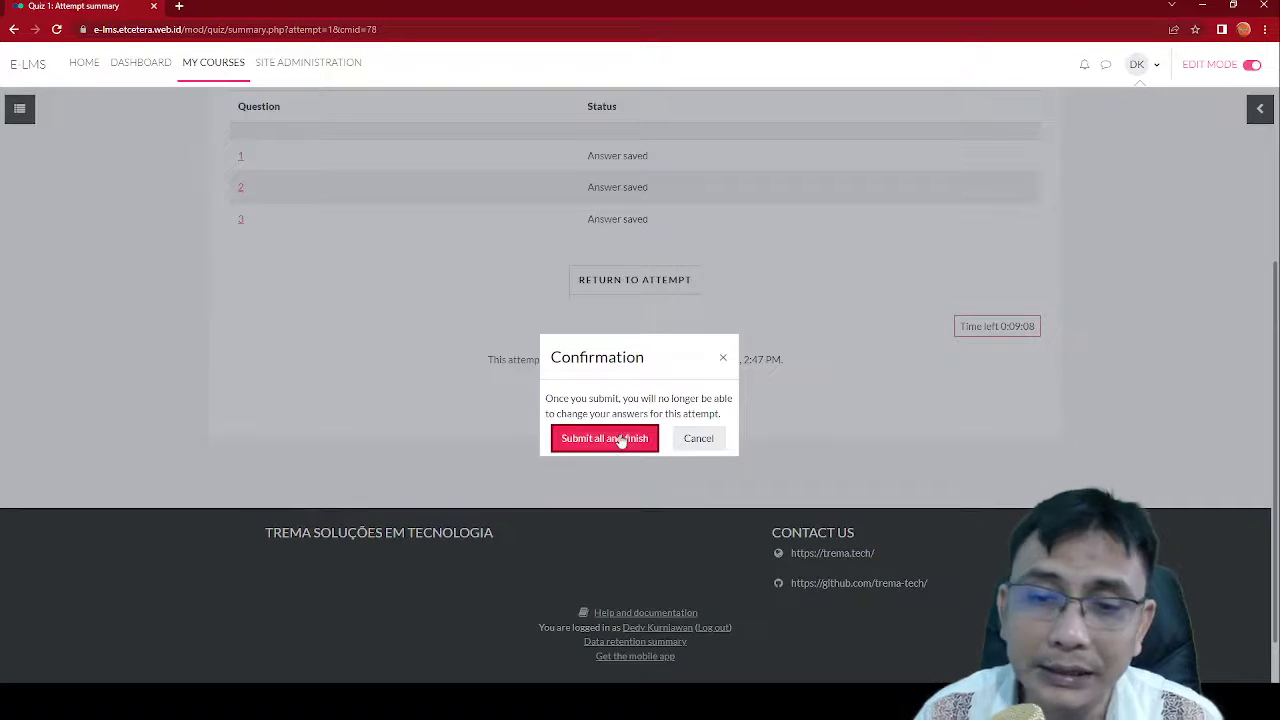
left_click(619, 437)
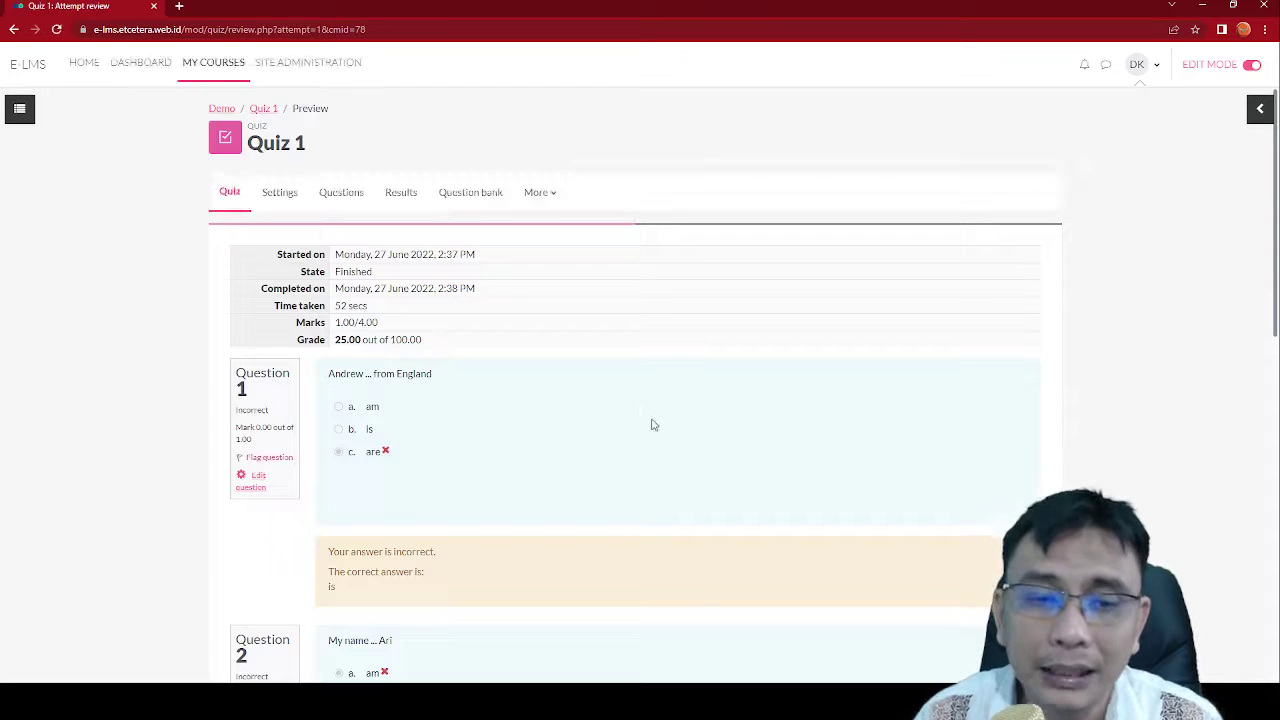
Examine the attempt review for the grade, the marks and the correct answer of each question
scroll(560, 429, "down", 4)
scroll(560, 429, "down", 4)
scroll(549, 466, "up", 6)
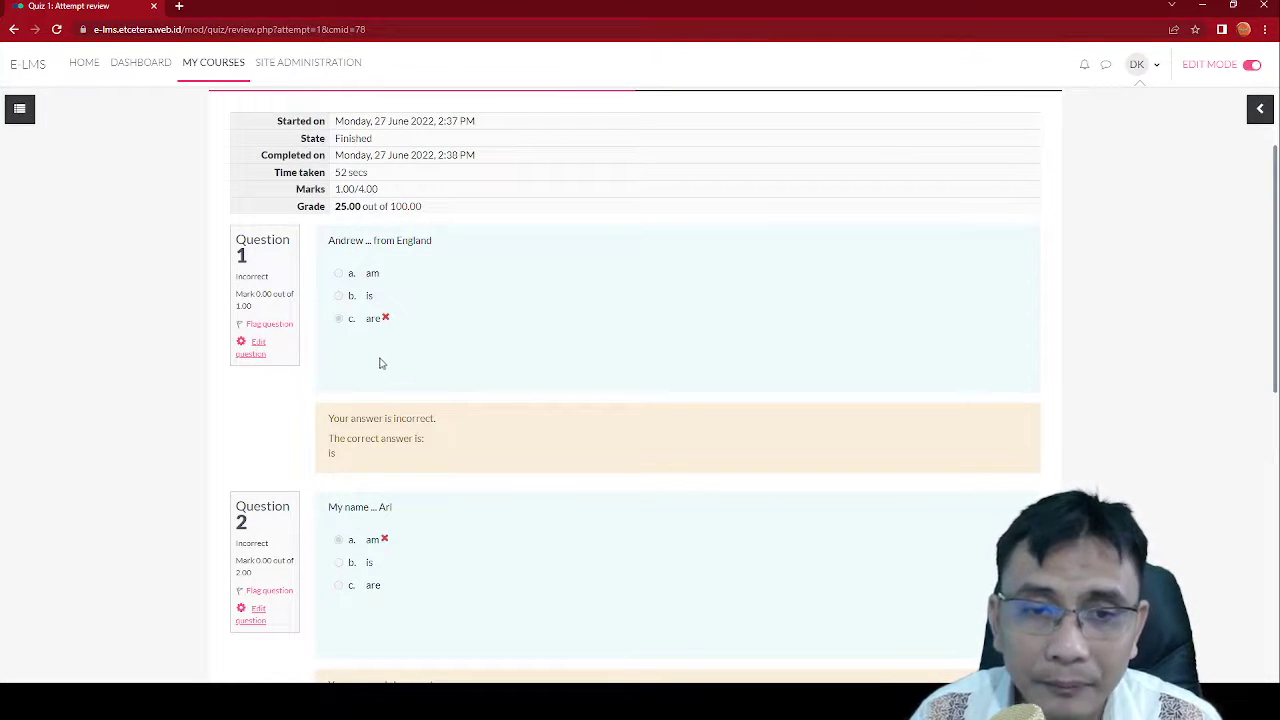
scroll(380, 383, "down", 5)
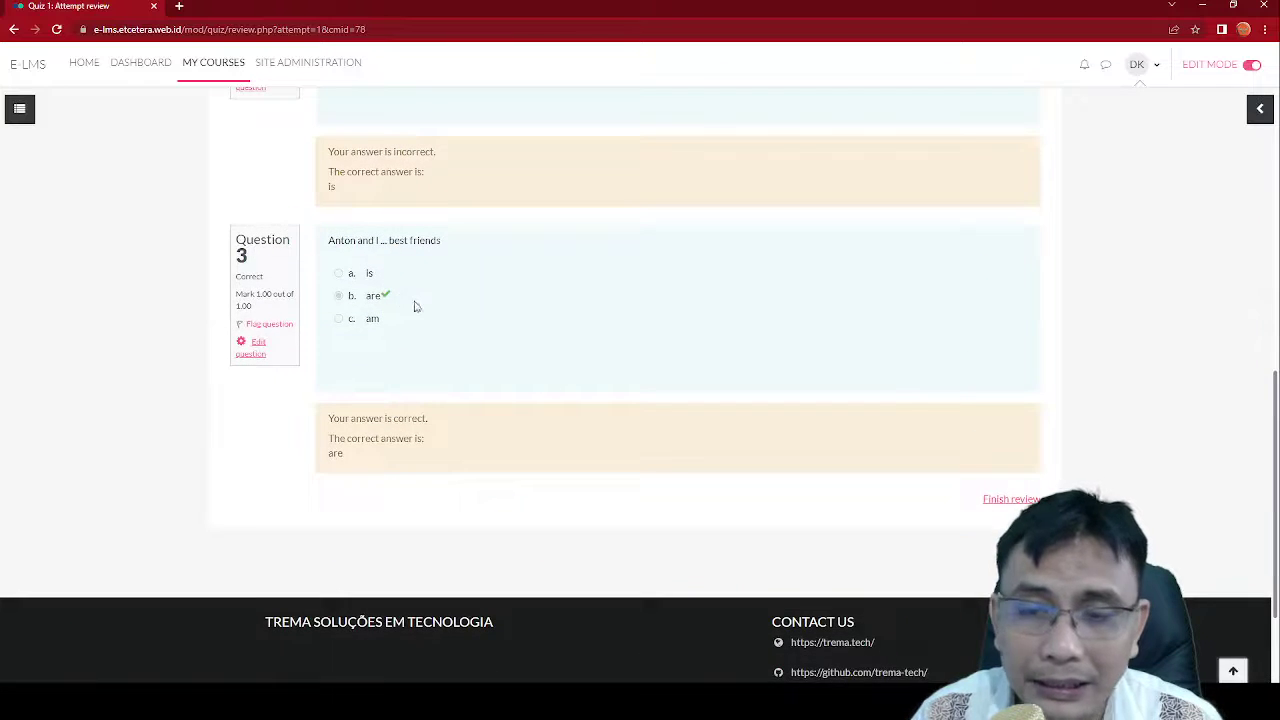
scroll(409, 300, "up", 4)
scroll(416, 305, "up", 3)
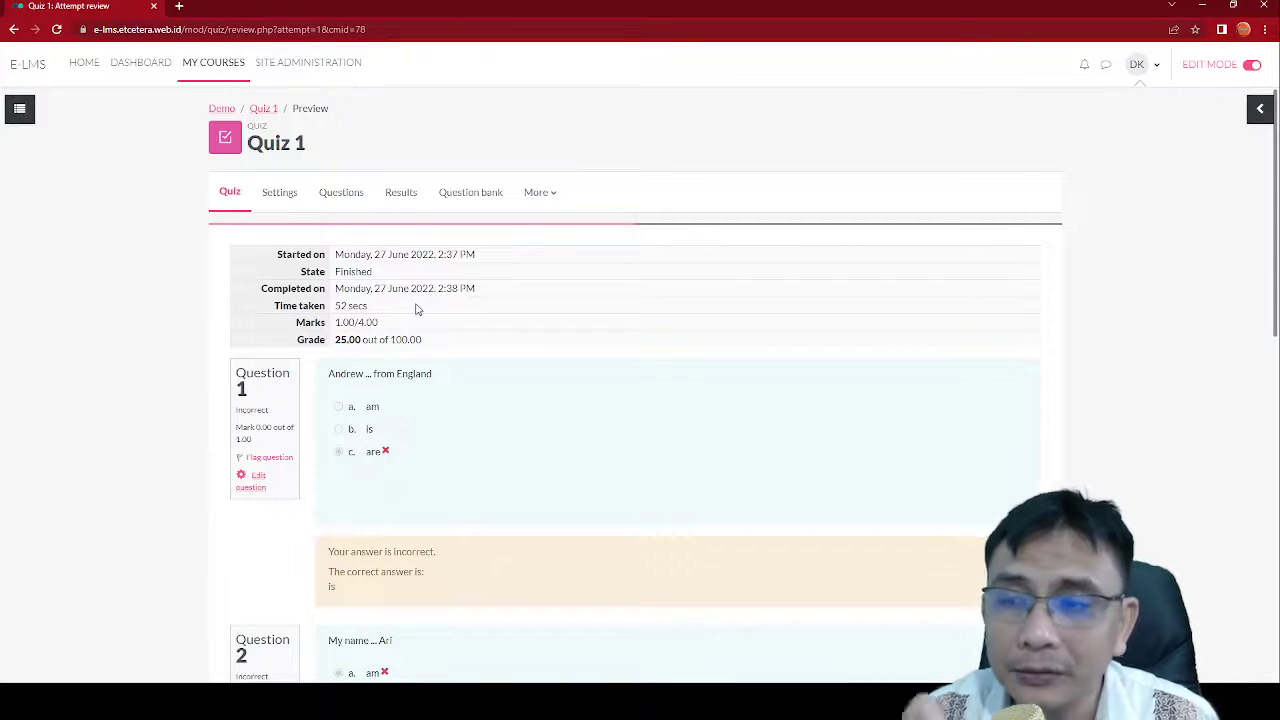
Open the Quiz 1 settings and look at the Overall feedback section
left_click(290, 200)
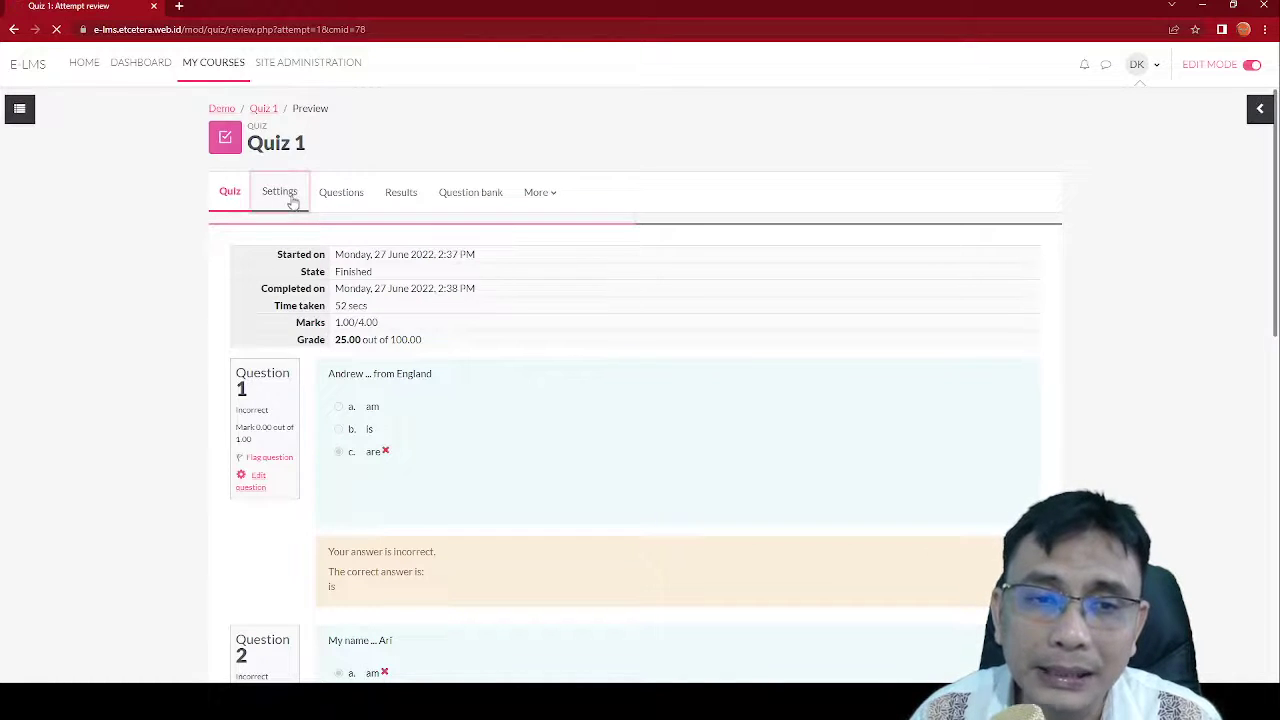
scroll(486, 330, "down", 5)
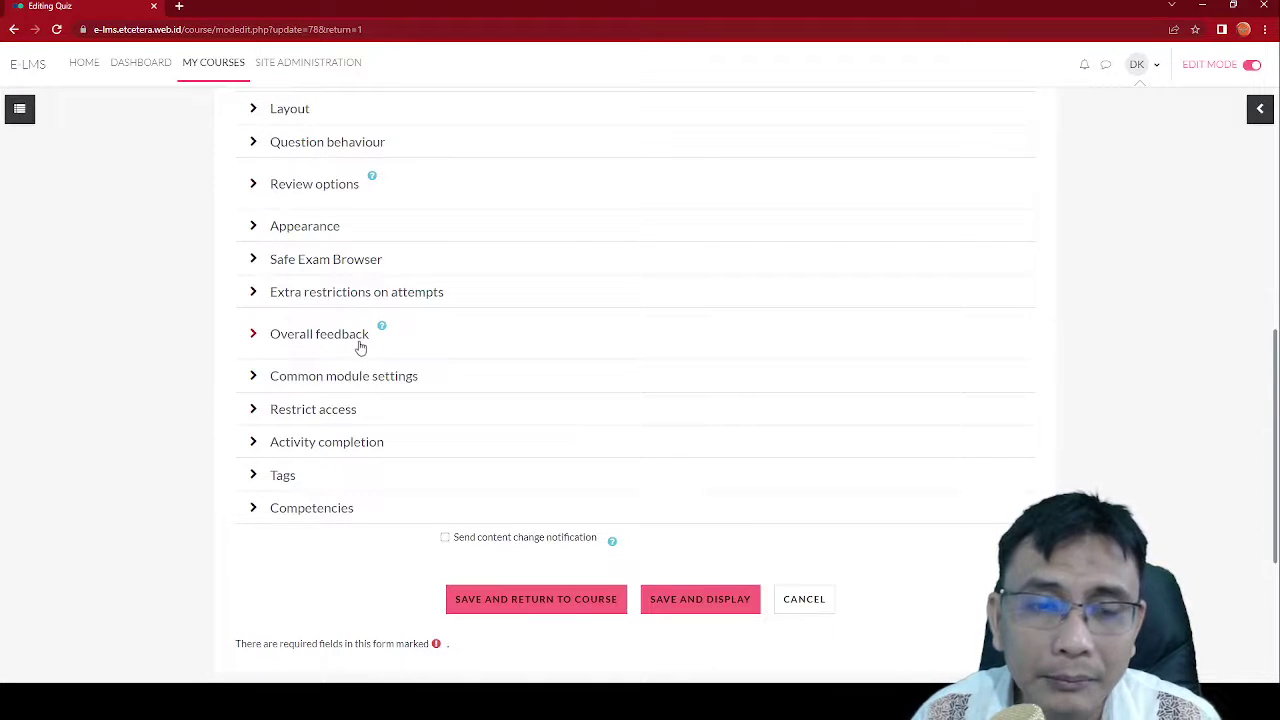
left_click(361, 340)
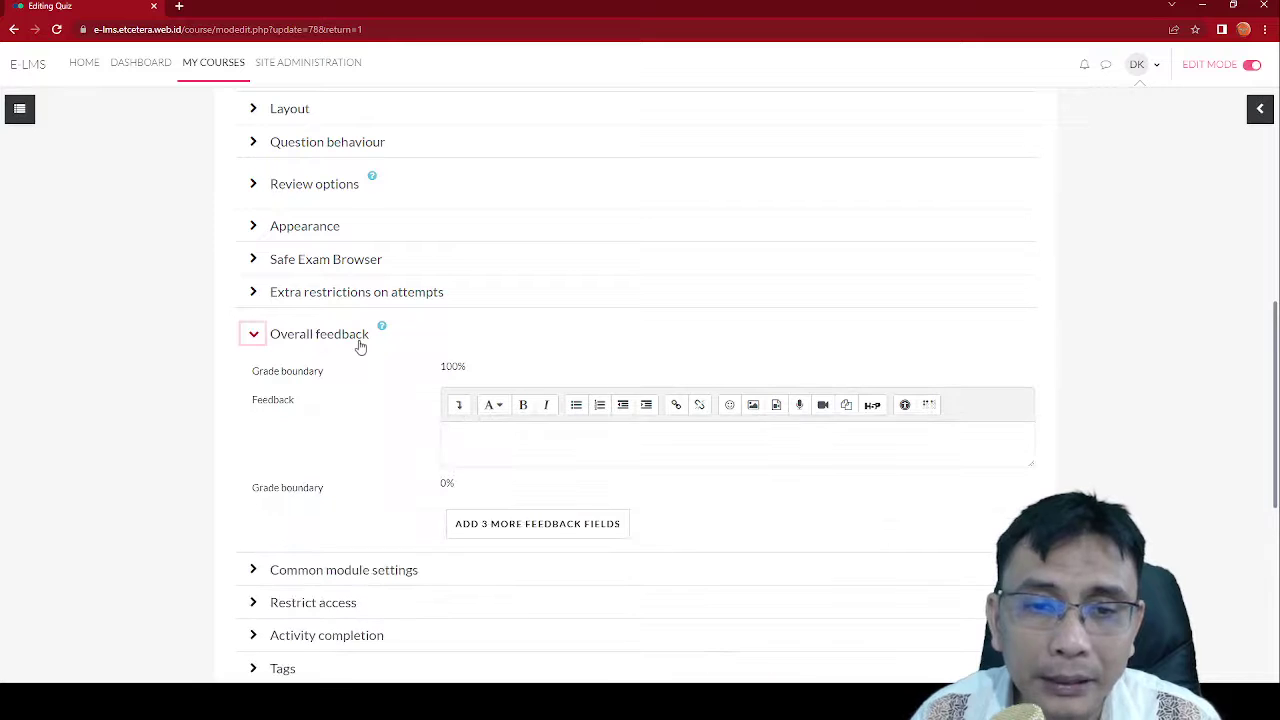
left_click(360, 343)
scroll(323, 263, "up", 1)
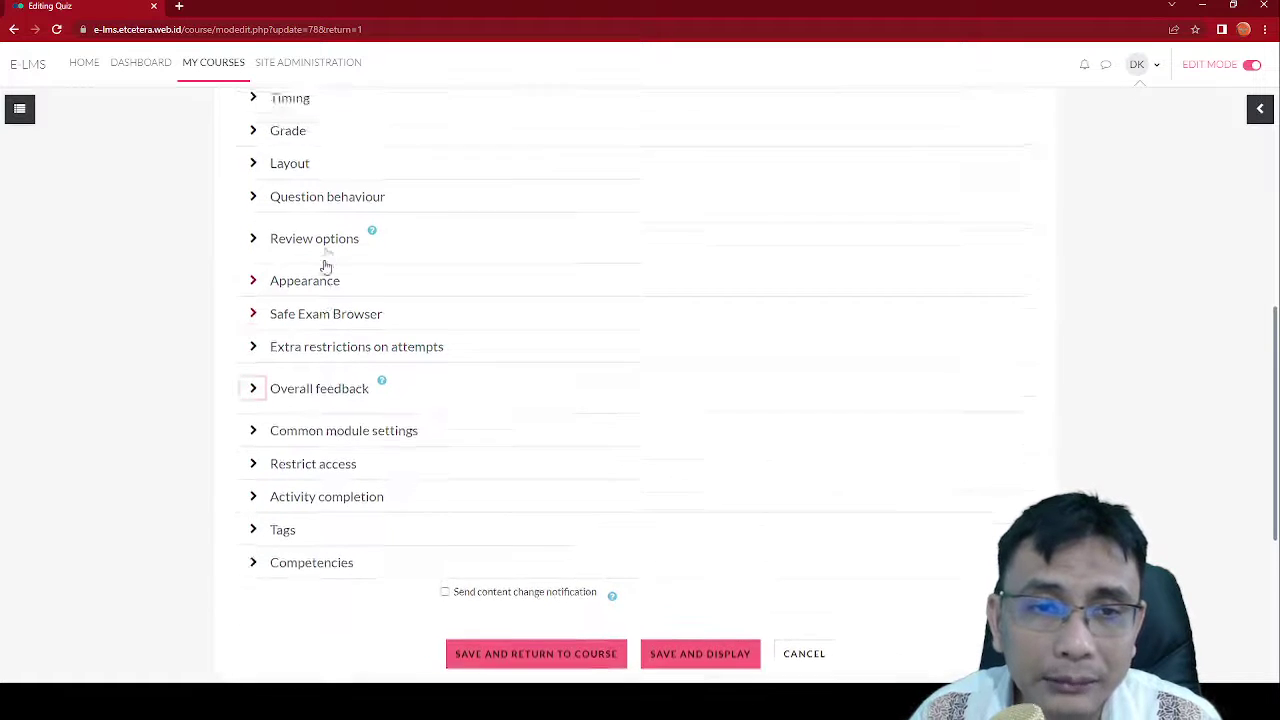
In the review options, disable The attempt and Overall feedback for the period immediately after the attempt
left_click(339, 262)
left_click(473, 303)
left_click(473, 392)
Disable The attempt, Marks and Overall feedback for the later period while the quiz is still open, and save and return to the course
left_click(683, 303)
left_click(683, 333)
left_click(683, 392)
scroll(686, 420, "down", 4)
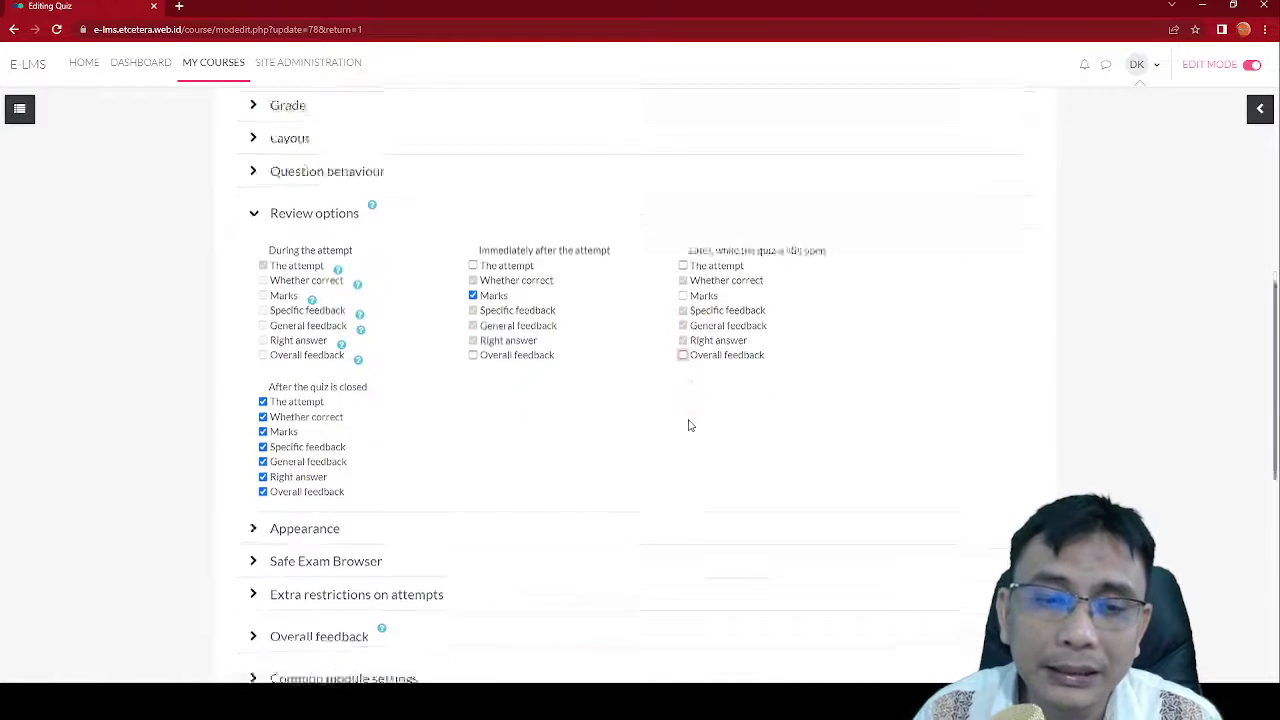
left_click(528, 536)
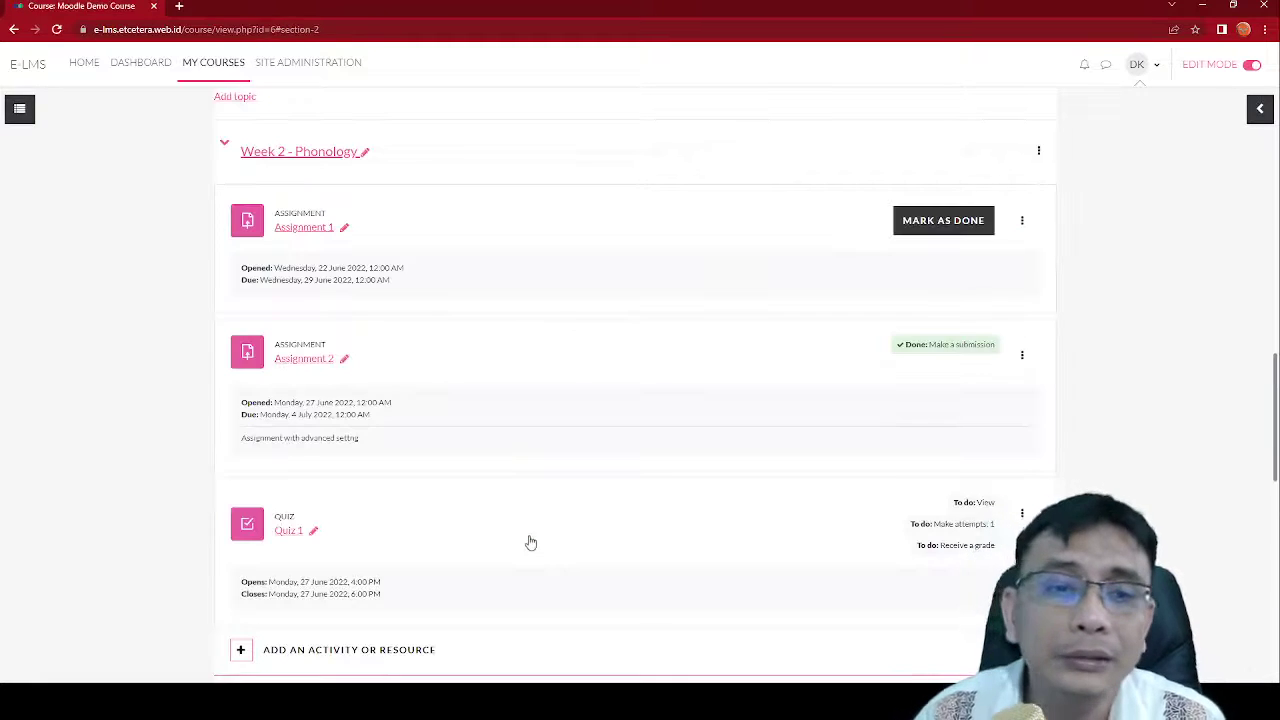
Turn off edit mode on the course page
scroll(530, 542, "up", 4)
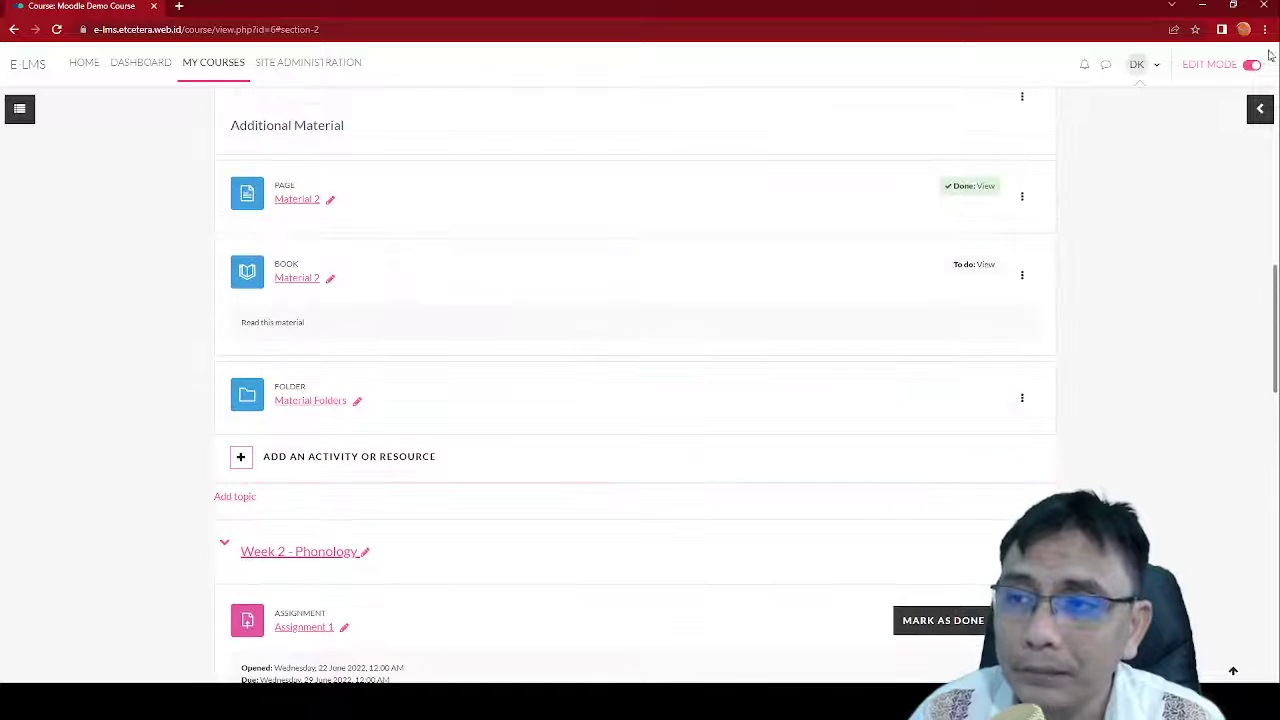
left_click(1253, 64)
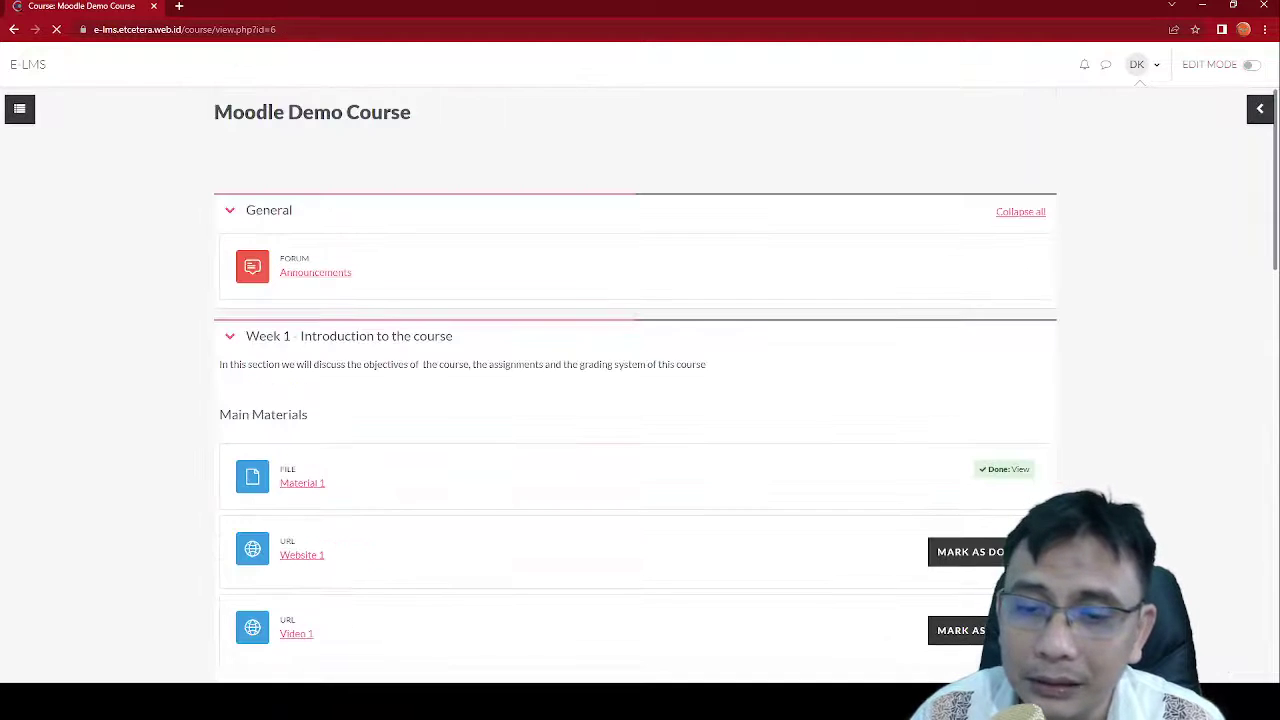